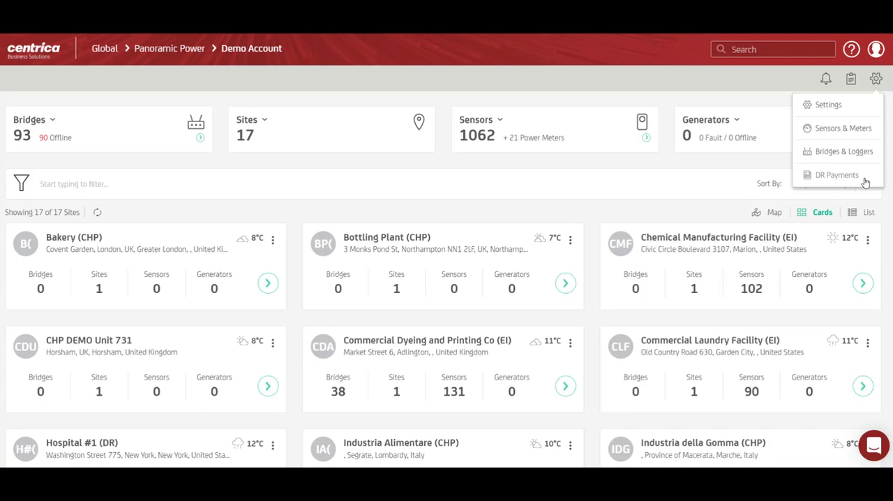
Open the utility tariffs in the account settings and start a new tariff plan with utility type Electricity
{"action": "left_click", "coordinate": [843, 104]}
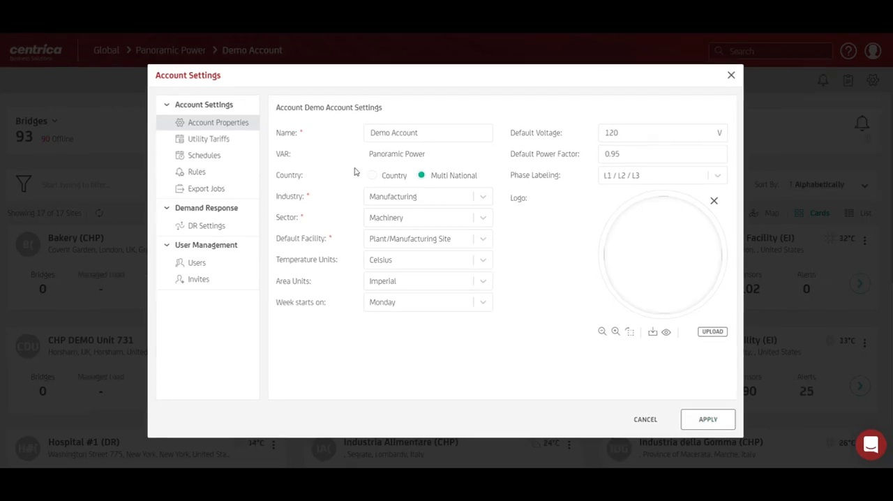
{"action": "left_click", "coordinate": [230, 141]}
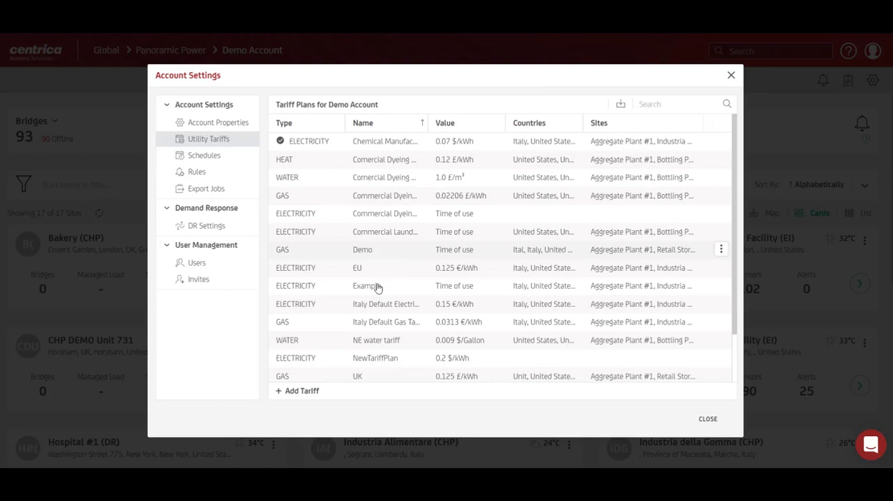
{"action": "left_click", "coordinate": [304, 392]}
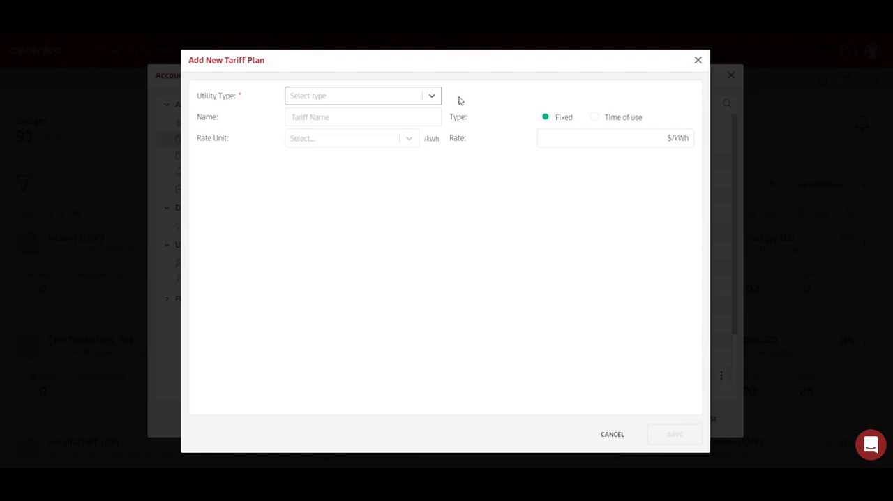
{"action": "left_click", "coordinate": [421, 102]}
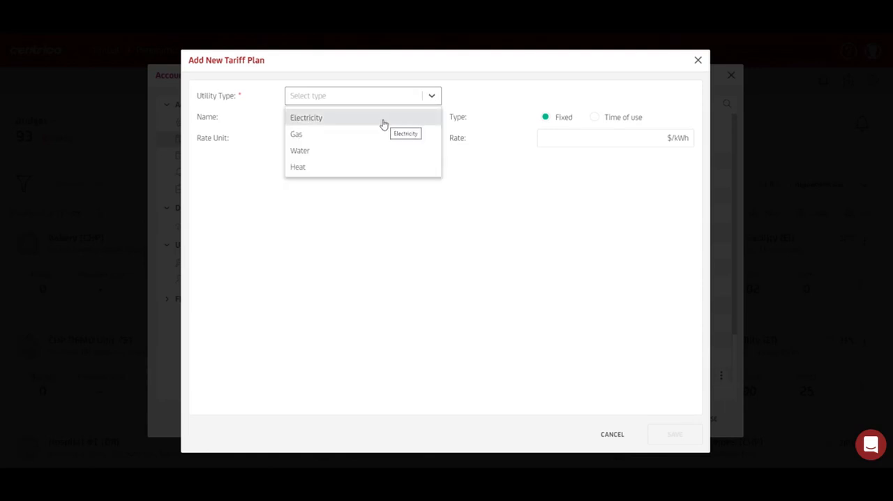
{"action": "left_click", "coordinate": [383, 120]}
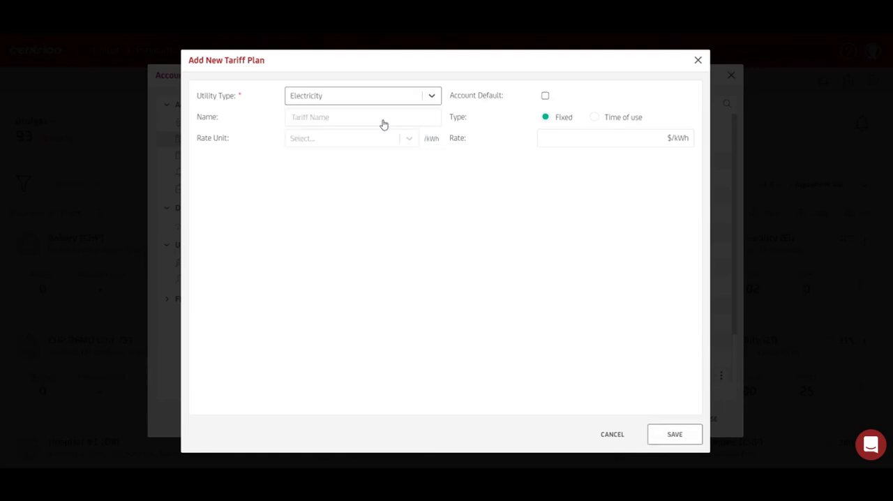
{"action": "left_click", "coordinate": [545, 97]}
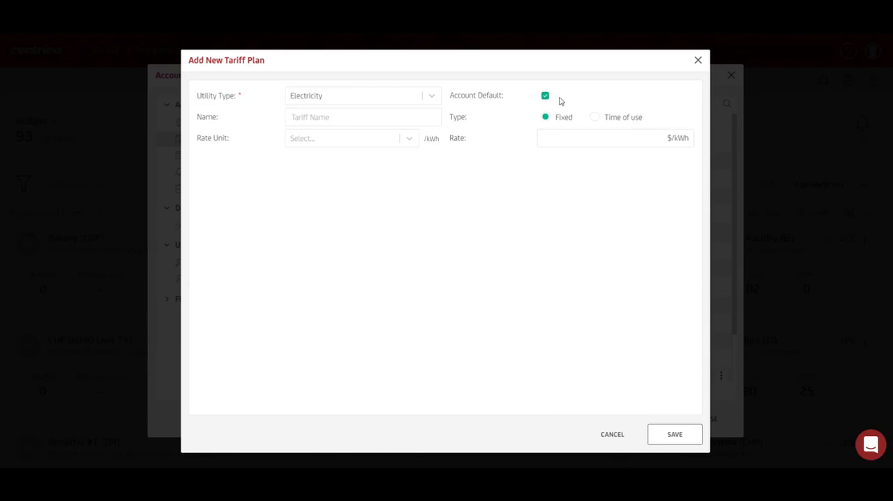
{"action": "left_click", "coordinate": [546, 98]}
{"action": "left_click", "coordinate": [433, 99]}
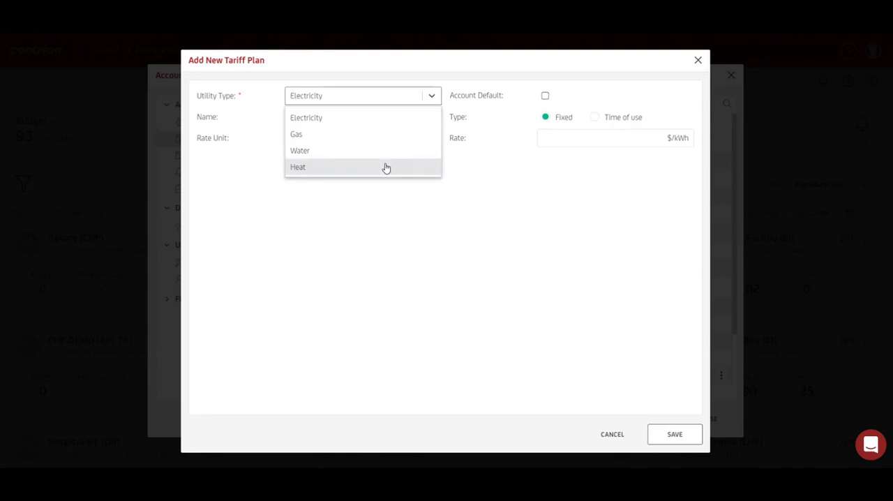
{"action": "left_click", "coordinate": [352, 124]}
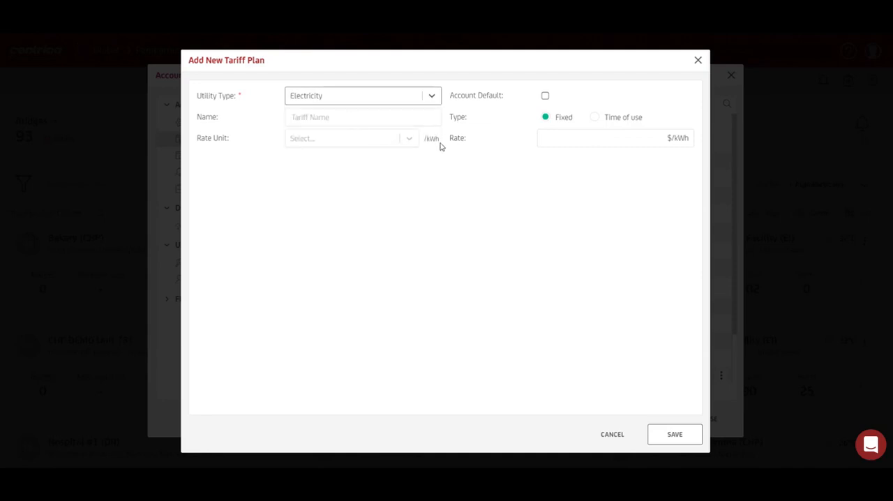
{"action": "left_click", "coordinate": [409, 102]}
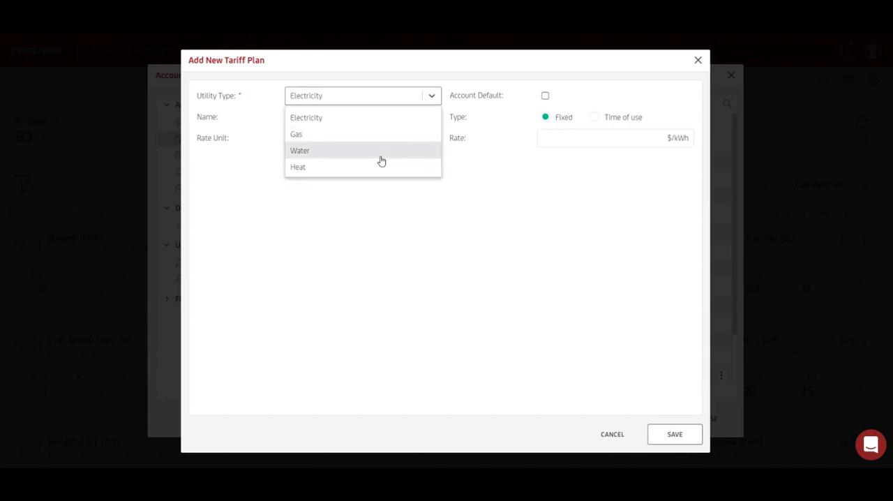
{"action": "left_click", "coordinate": [381, 151]}
{"action": "left_click", "coordinate": [421, 145]}
{"action": "left_click", "coordinate": [419, 162]}
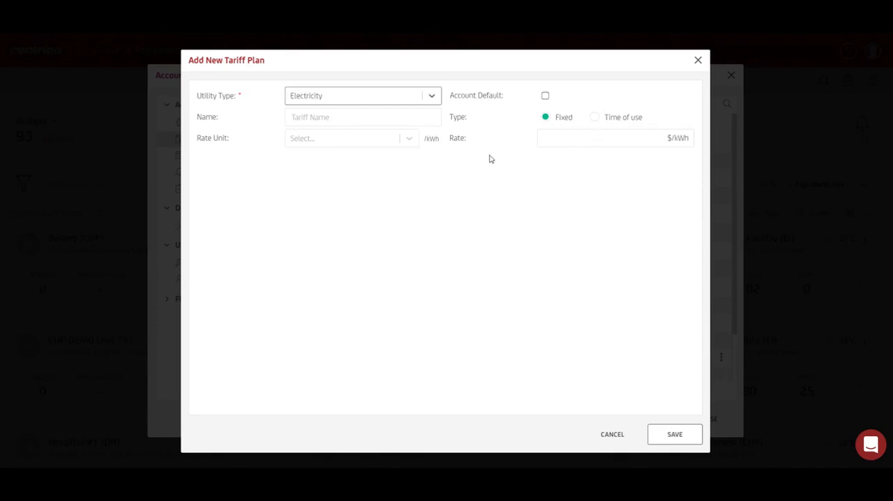
Set the new tariff's rate unit to USD - $ with a fixed rate of 0.5 $/kWh, and save the plan
{"action": "left_click", "coordinate": [328, 143]}
{"action": "left_click", "coordinate": [329, 160]}
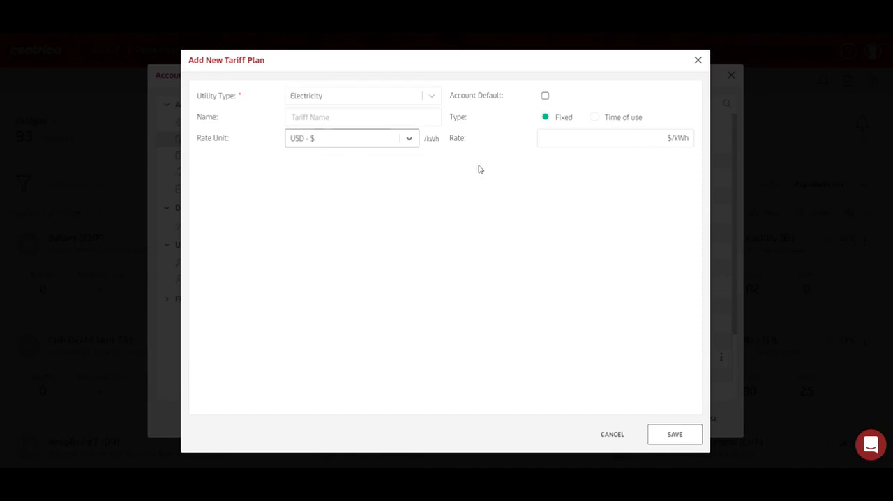
{"action": "left_click", "coordinate": [586, 137]}
{"action": "type", "text": "0.5"}
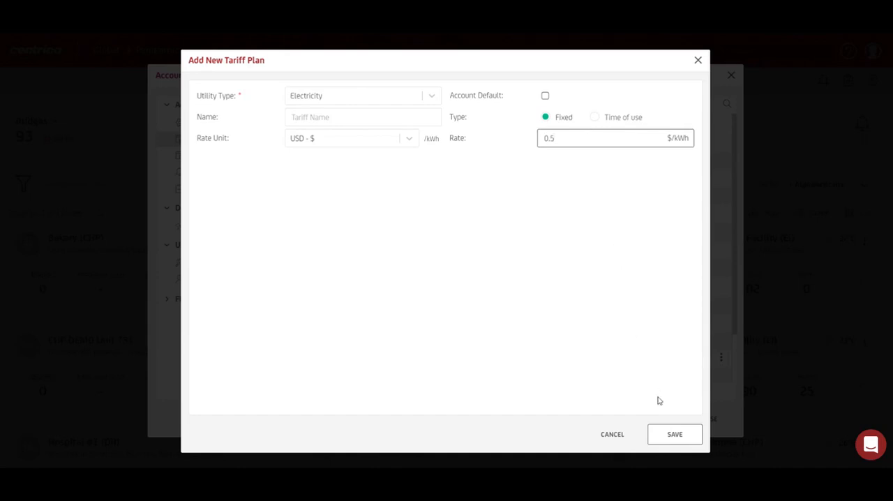
{"action": "left_click", "coordinate": [665, 434]}
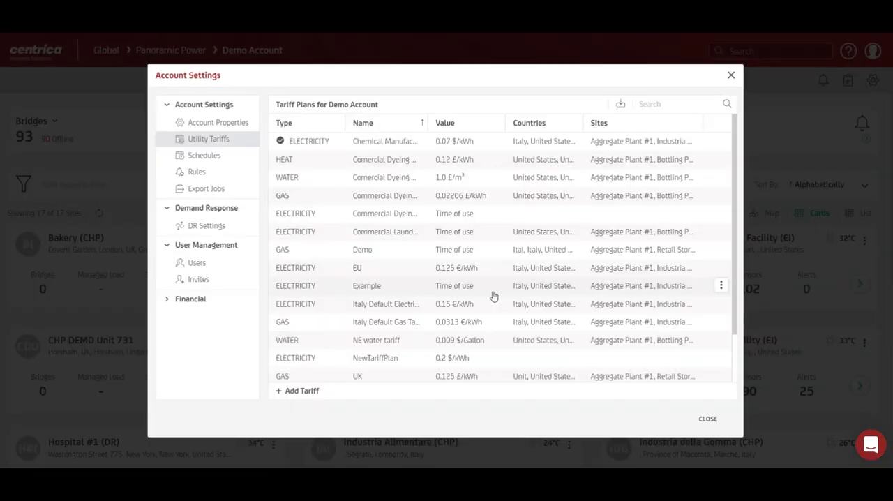
Open the Example time-of-use tariff plan and examine its weekend days, season options, and Operating Hours and Off Season rates
{"action": "left_click", "coordinate": [457, 290]}
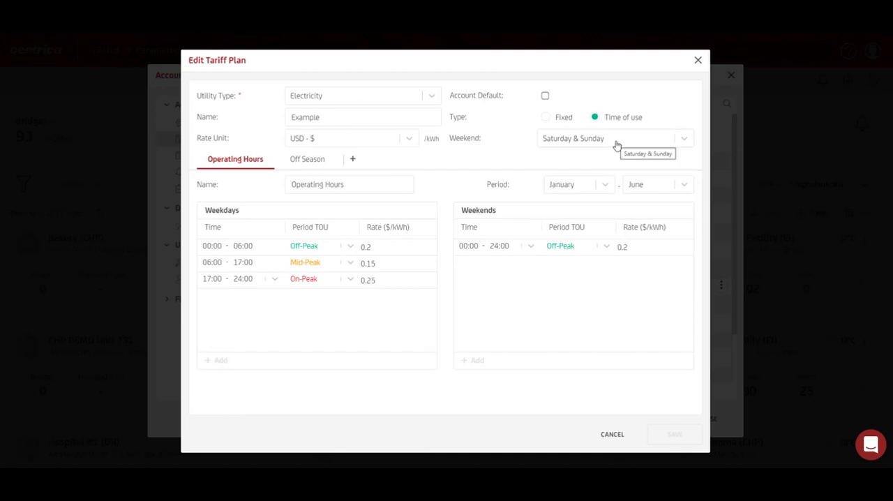
{"action": "left_click", "coordinate": [617, 145]}
{"action": "left_click", "coordinate": [618, 160]}
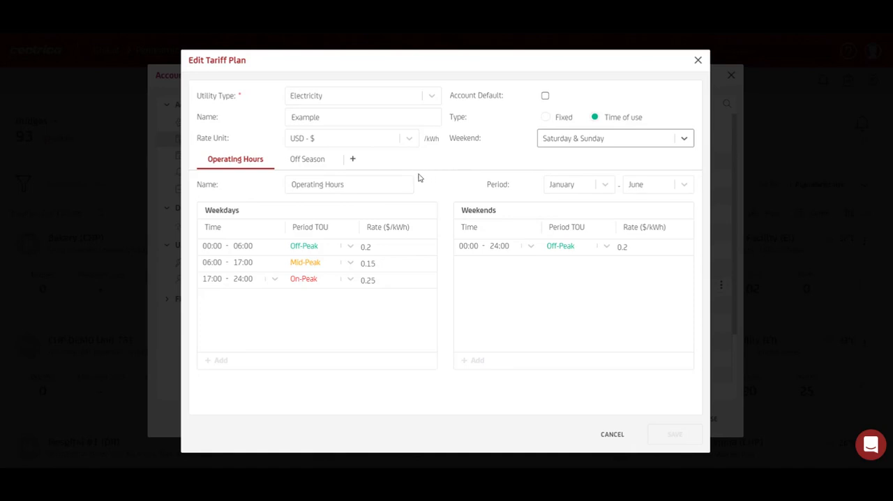
{"action": "left_click", "coordinate": [354, 161]}
{"action": "left_click", "coordinate": [384, 159]}
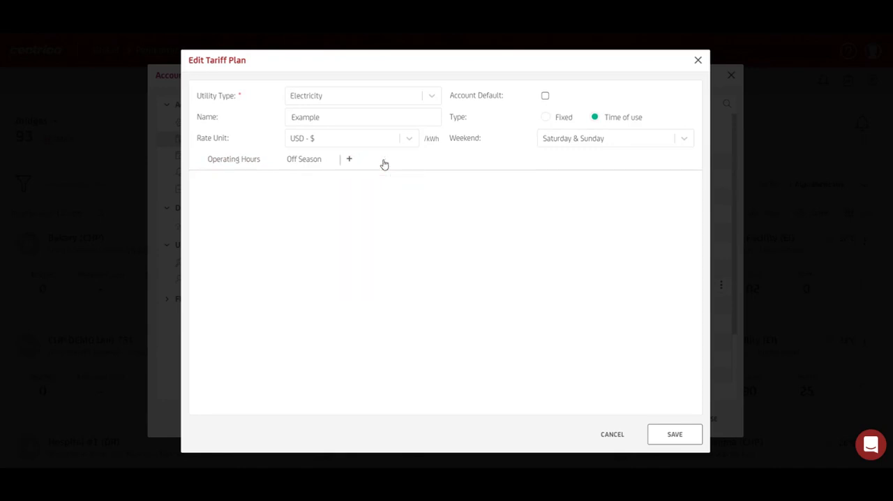
{"action": "left_click", "coordinate": [213, 165]}
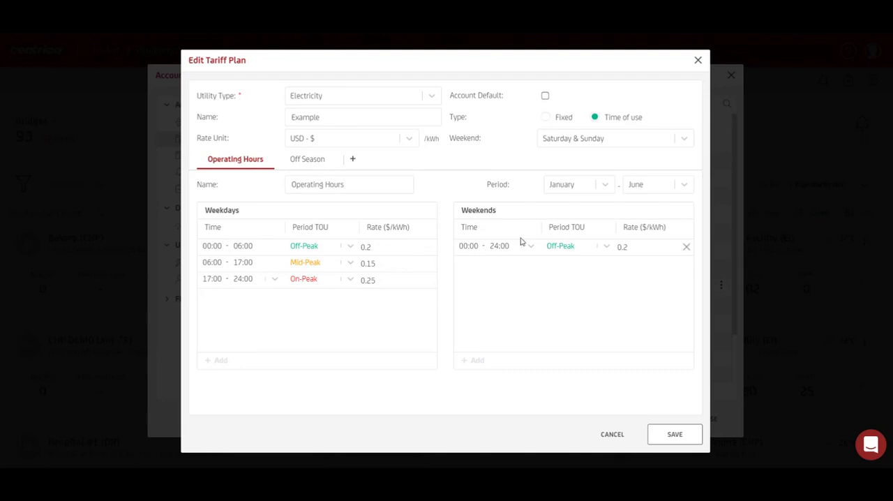
{"action": "left_click", "coordinate": [307, 160]}
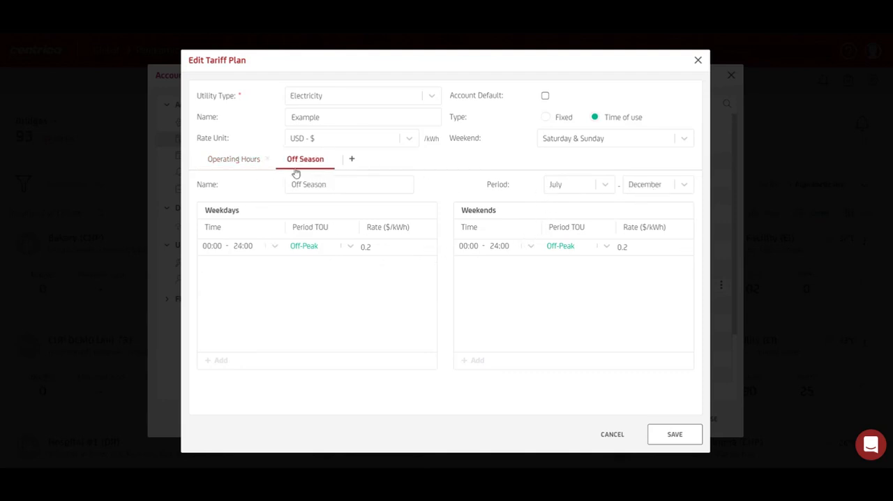
{"action": "left_click", "coordinate": [650, 430]}
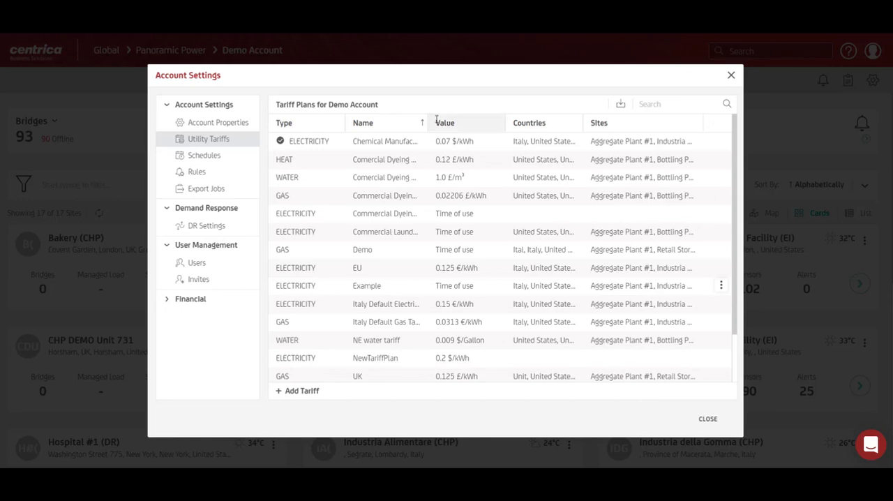
Add a new schedule in the account settings and name it Operating Hours
{"action": "left_click", "coordinate": [210, 156]}
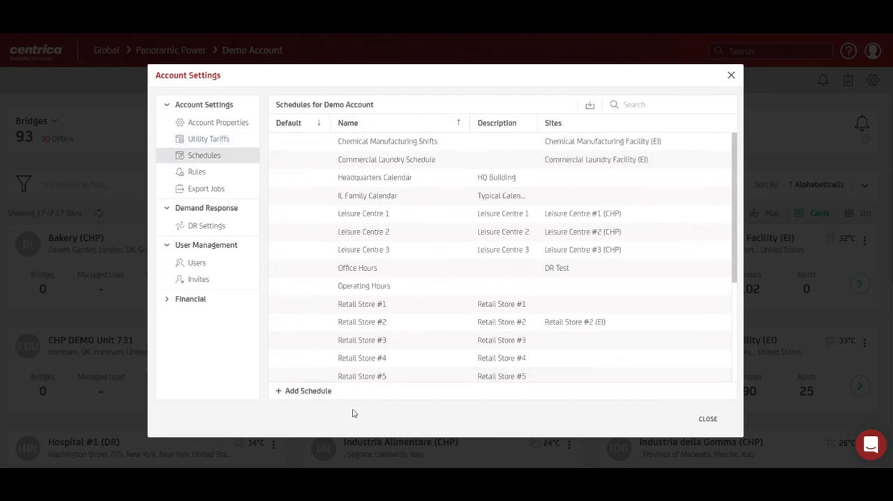
{"action": "left_click", "coordinate": [304, 391]}
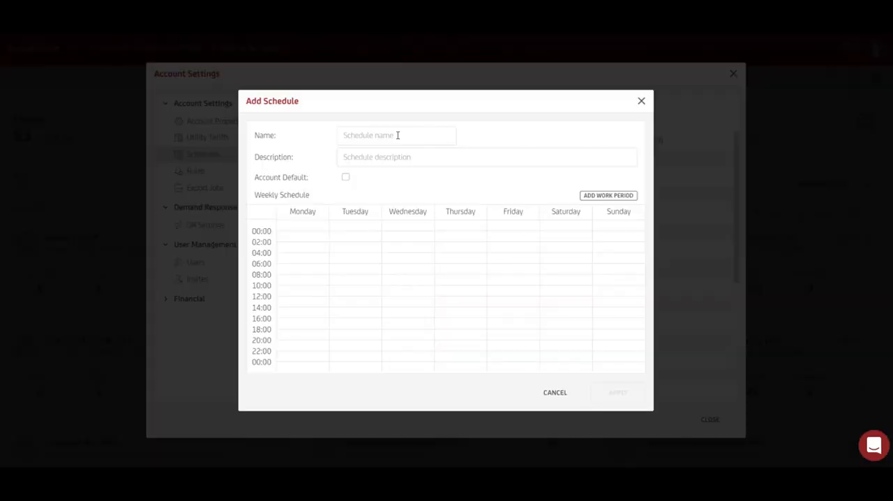
{"action": "left_click", "coordinate": [398, 135]}
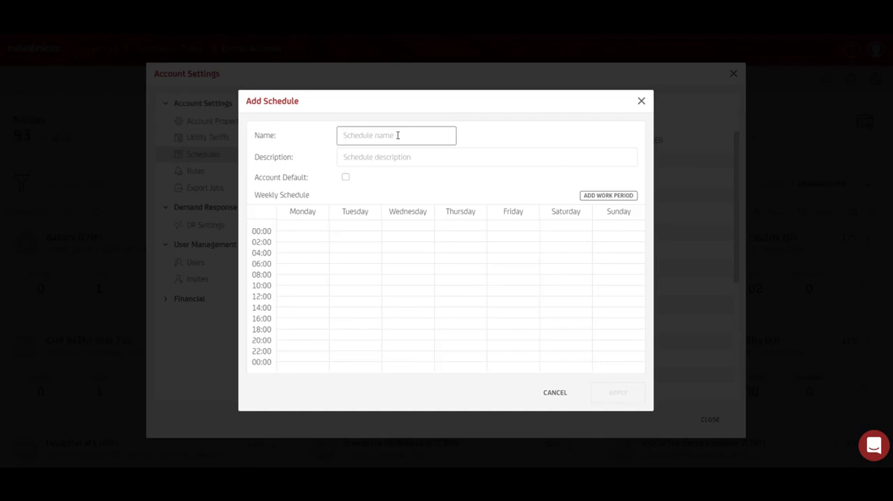
{"action": "type", "text": "Operating Hours"}
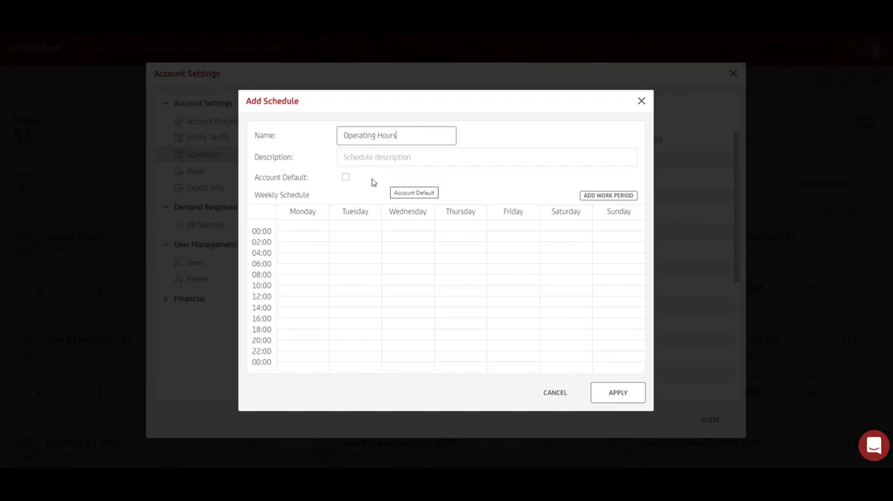
{"action": "left_click", "coordinate": [440, 191]}
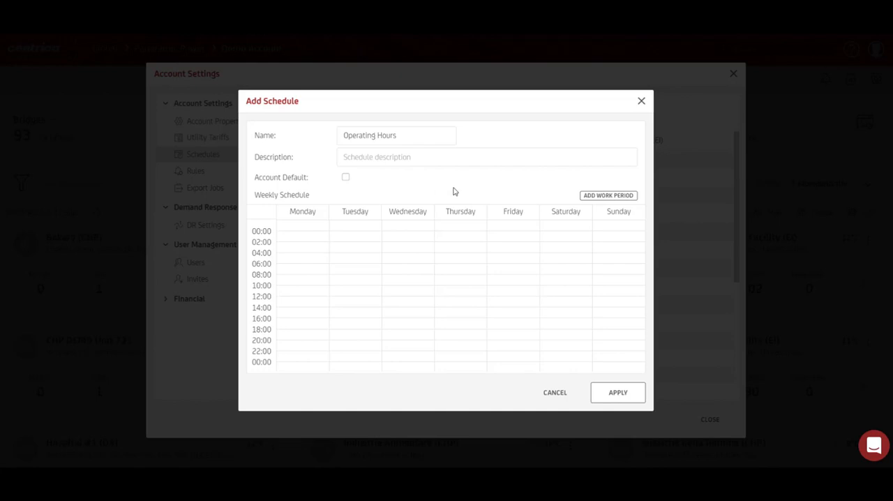
Start a new work period in the schedule running from 09:00 to 16:00
{"action": "left_click", "coordinate": [607, 197]}
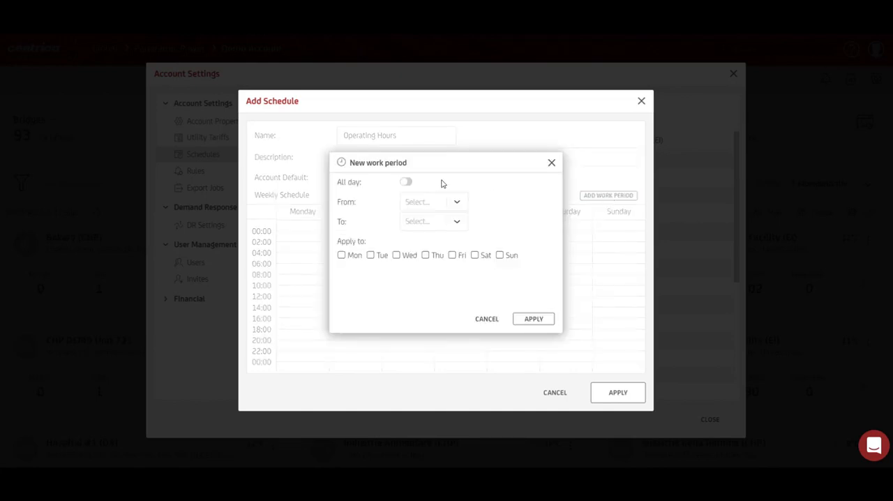
{"action": "left_click", "coordinate": [407, 183]}
{"action": "left_click", "coordinate": [408, 183]}
{"action": "left_click", "coordinate": [453, 202]}
{"action": "scroll", "coordinate": [464, 251], "scroll_direction": "down", "scroll_amount": 10}
{"action": "left_click", "coordinate": [441, 256]}
{"action": "left_click", "coordinate": [459, 220]}
{"action": "left_click_drag", "start_coordinate": [465, 265], "coordinate": [469, 292]}
{"action": "left_click", "coordinate": [450, 301]}
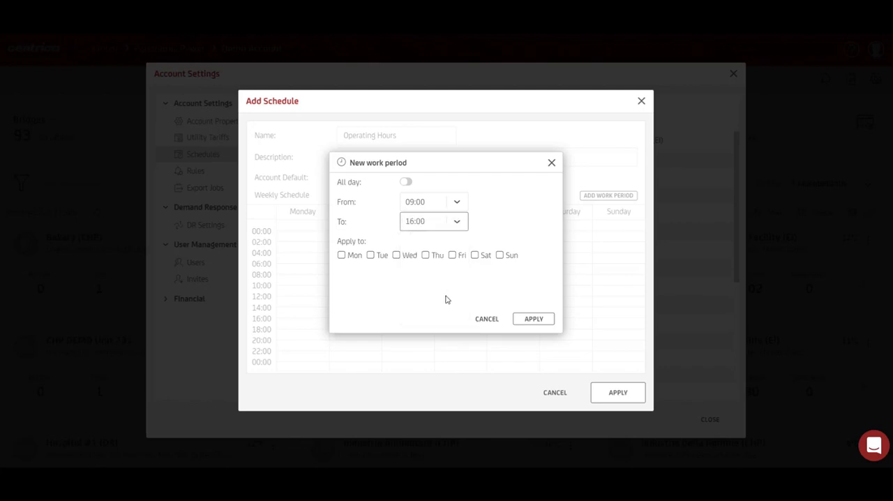
Apply the 09:00 to 16:00 work period to Monday through Friday
{"action": "left_click", "coordinate": [341, 255]}
{"action": "left_click", "coordinate": [371, 255]}
{"action": "left_click", "coordinate": [396, 255]}
{"action": "left_click", "coordinate": [426, 256]}
{"action": "left_click", "coordinate": [452, 255]}
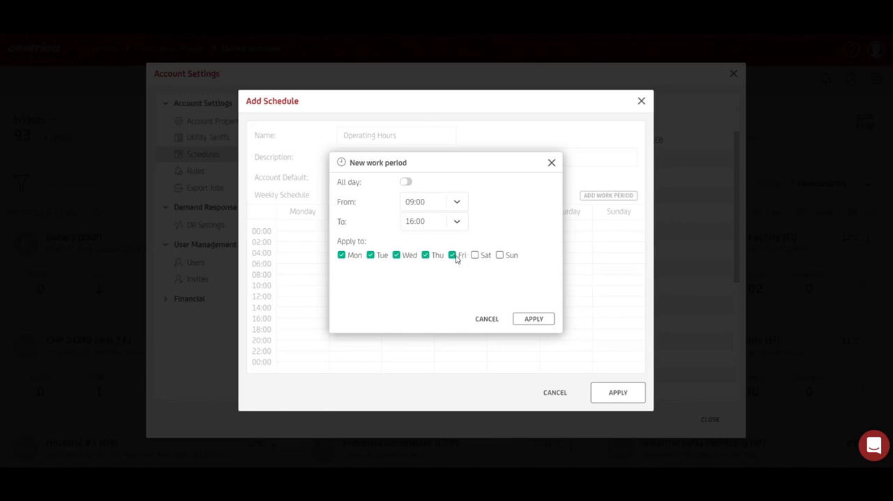
{"action": "left_click", "coordinate": [523, 318]}
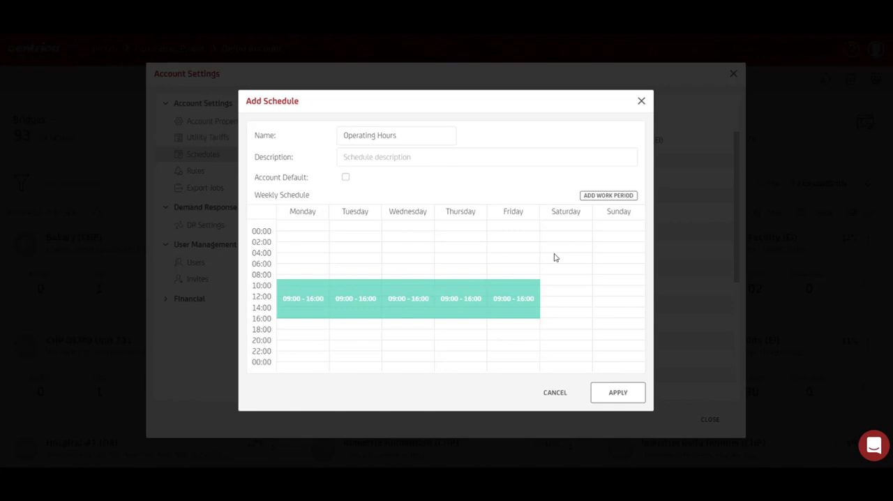
Add an all-day work period for Saturday and Sunday
{"action": "left_click", "coordinate": [609, 196]}
{"action": "left_click", "coordinate": [475, 255]}
{"action": "left_click", "coordinate": [499, 255]}
{"action": "left_click", "coordinate": [407, 182]}
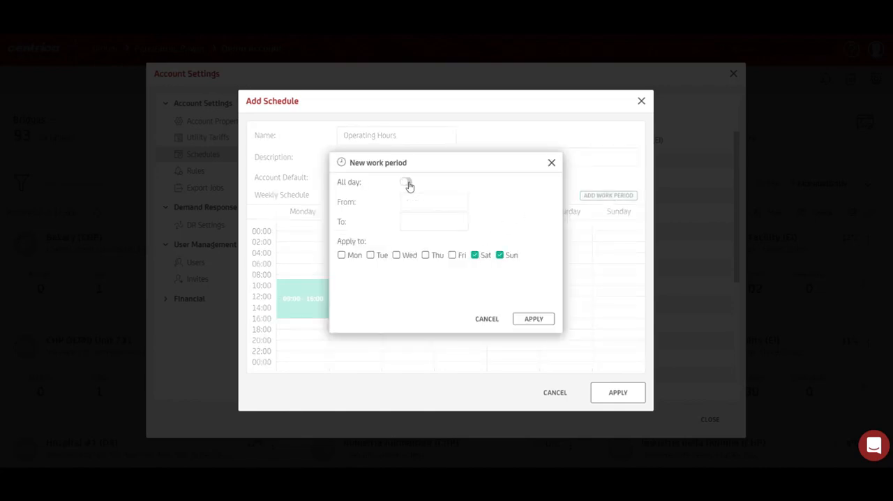
{"action": "left_click", "coordinate": [532, 319]}
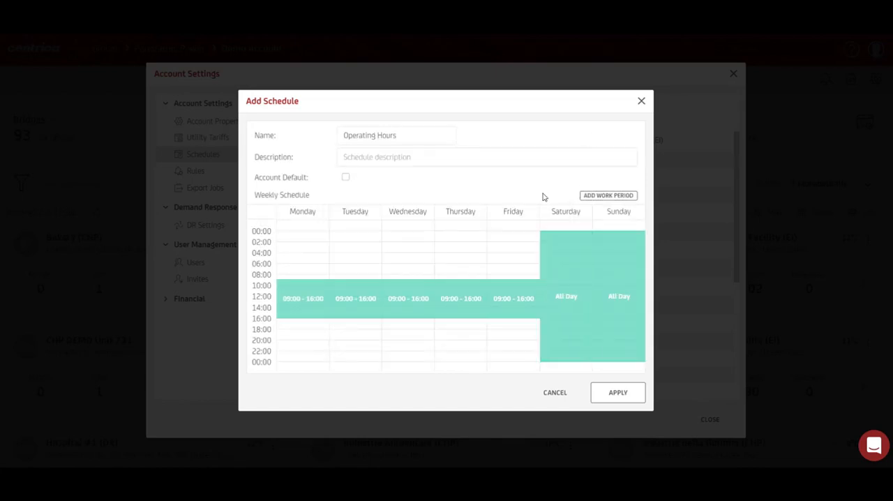
Change Sunday's all-day work period to run from 05:00 to 15:15
{"action": "left_click", "coordinate": [615, 282]}
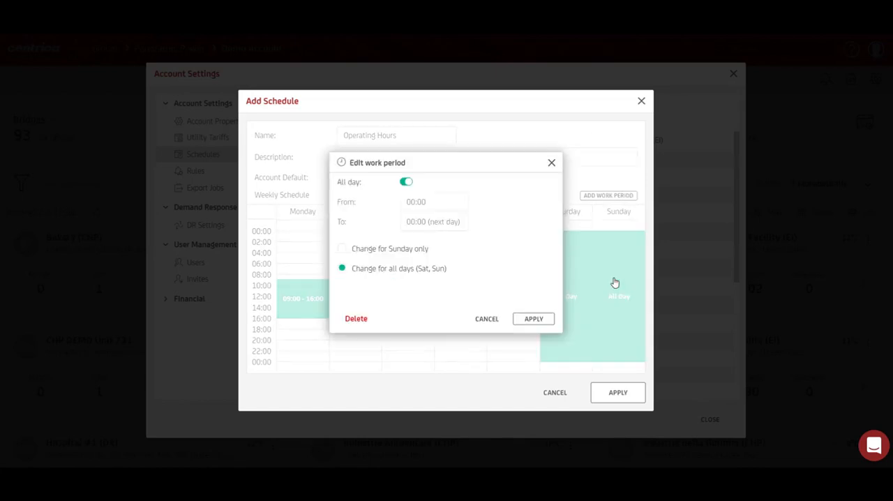
{"action": "left_click", "coordinate": [406, 182]}
{"action": "left_click", "coordinate": [460, 202]}
{"action": "scroll", "coordinate": [434, 245], "scroll_direction": "down", "scroll_amount": 4}
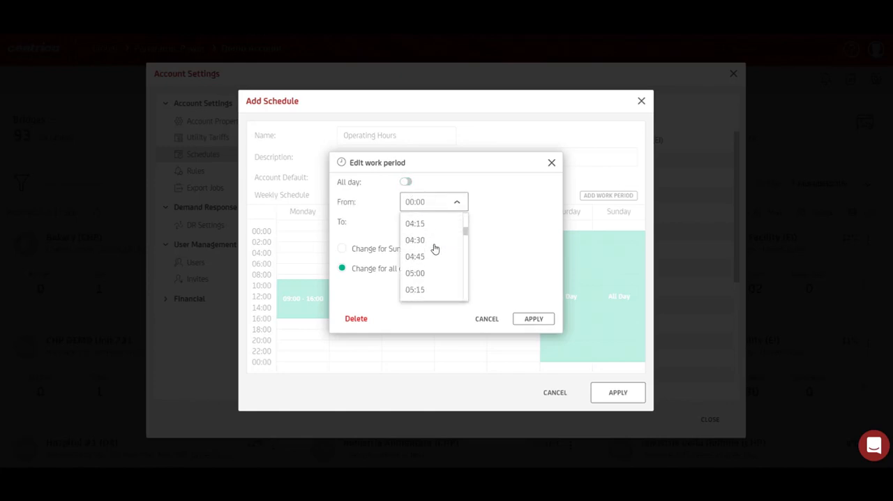
{"action": "left_click", "coordinate": [432, 273]}
{"action": "left_click", "coordinate": [459, 221]}
{"action": "scroll", "coordinate": [442, 279], "scroll_direction": "down", "scroll_amount": 1}
{"action": "scroll", "coordinate": [442, 279], "scroll_direction": "down", "scroll_amount": 10}
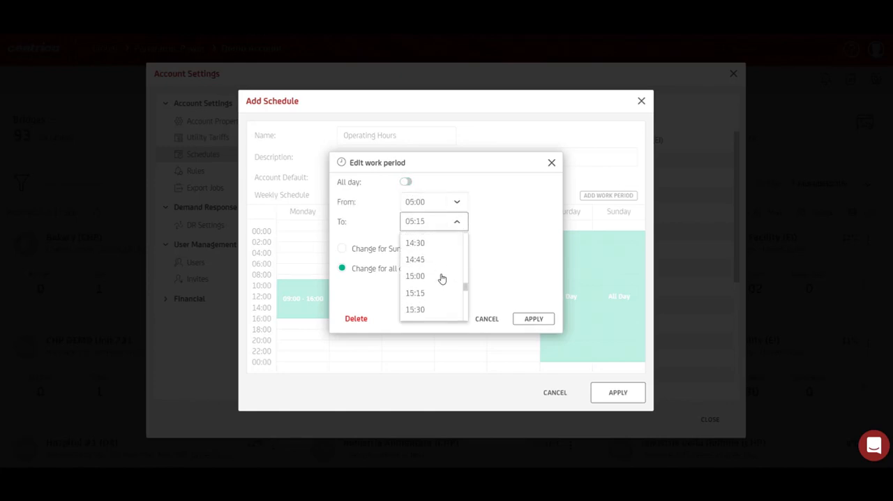
{"action": "left_click", "coordinate": [439, 287]}
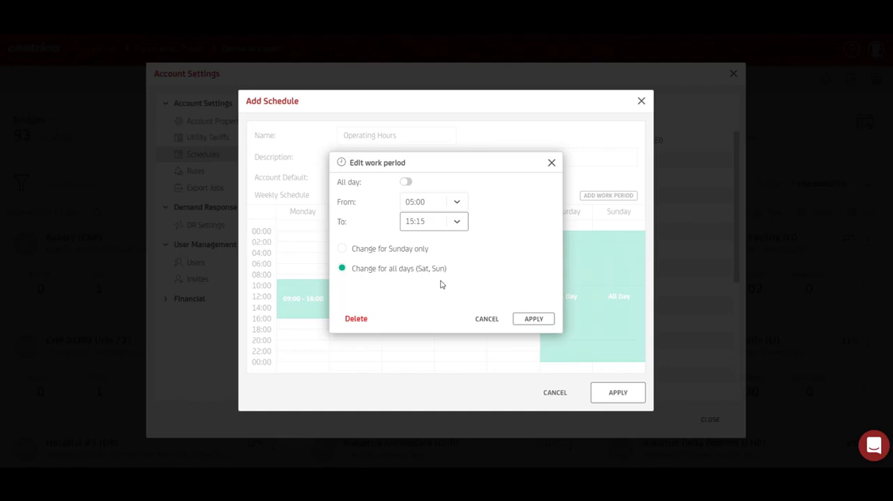
Apply the edited work period to Sunday only and save the Operating Hours schedule
{"action": "left_click", "coordinate": [388, 249]}
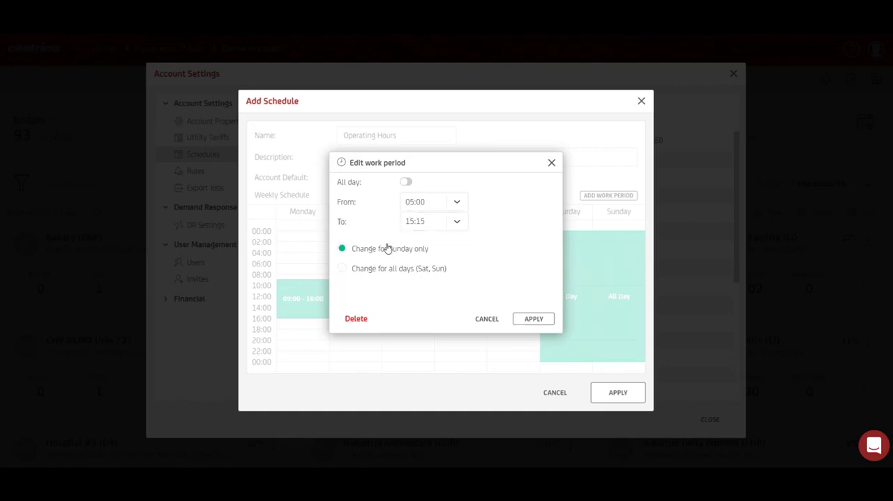
{"action": "left_click", "coordinate": [395, 269]}
{"action": "left_click", "coordinate": [531, 319]}
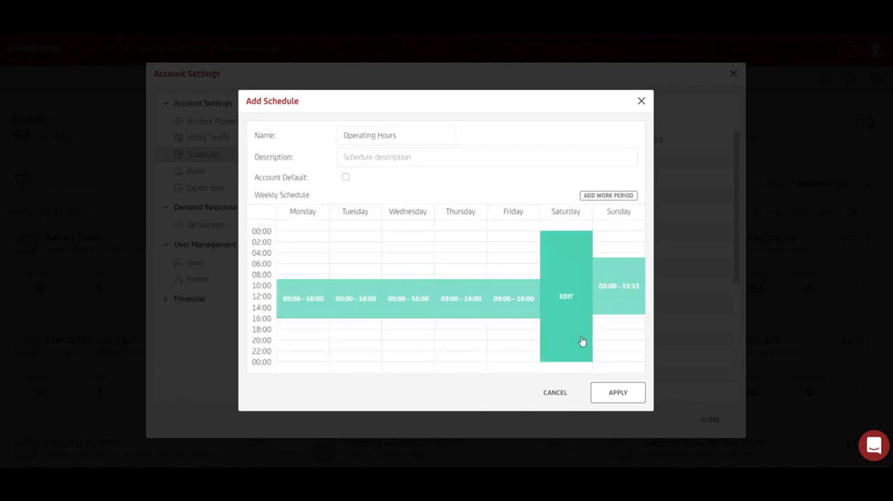
{"action": "left_click", "coordinate": [618, 392]}
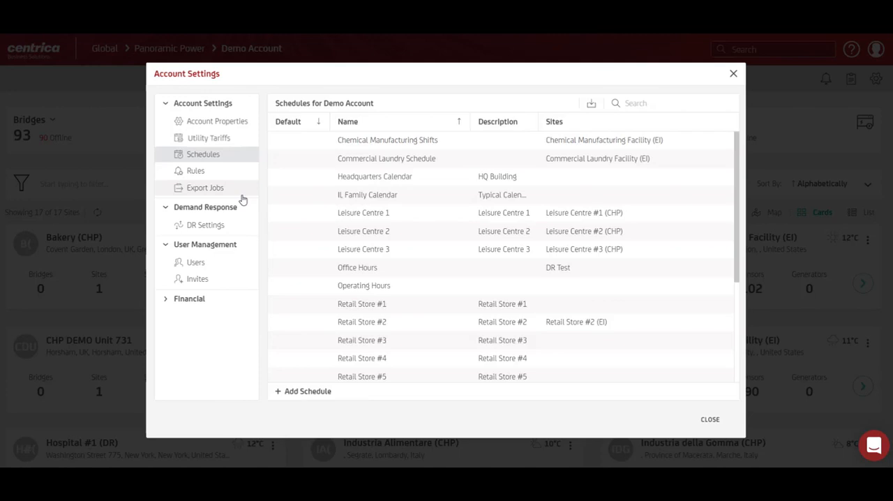
Start a new export job for the account, name it Measurements and keep its category as Catalog
{"action": "left_click", "coordinate": [242, 198]}
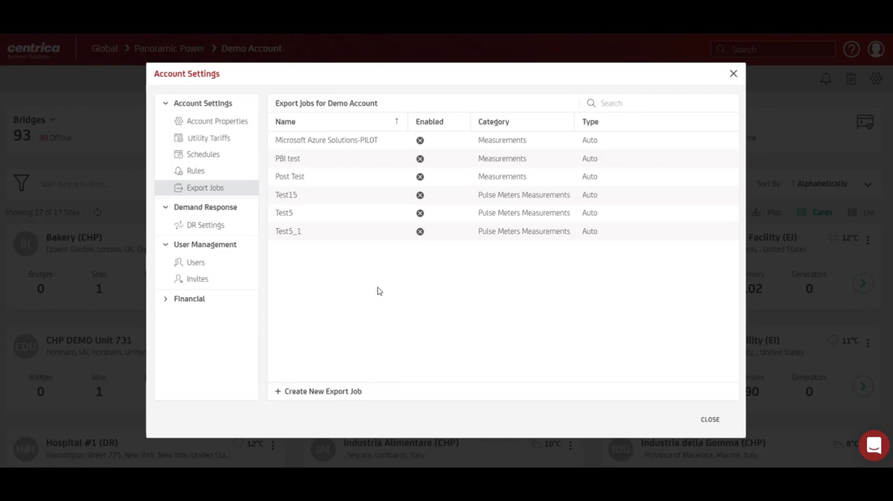
{"action": "left_click", "coordinate": [334, 394]}
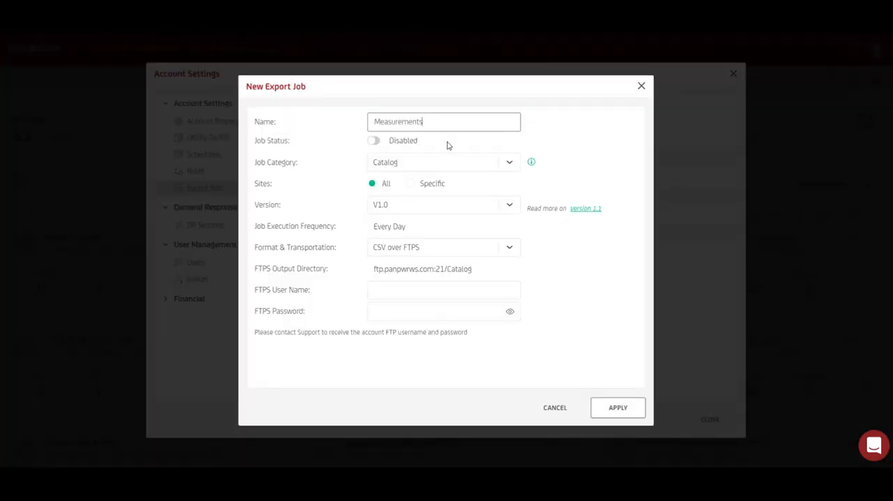
{"action": "left_click", "coordinate": [434, 169]}
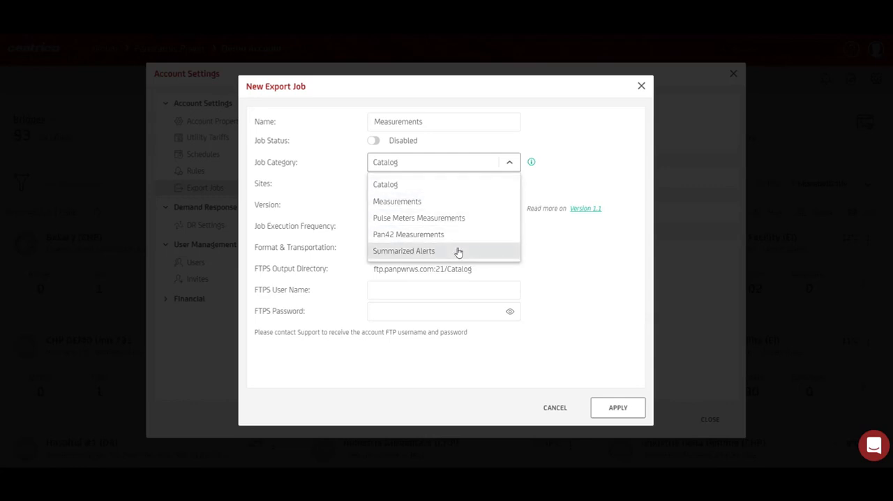
{"action": "left_click", "coordinate": [450, 189]}
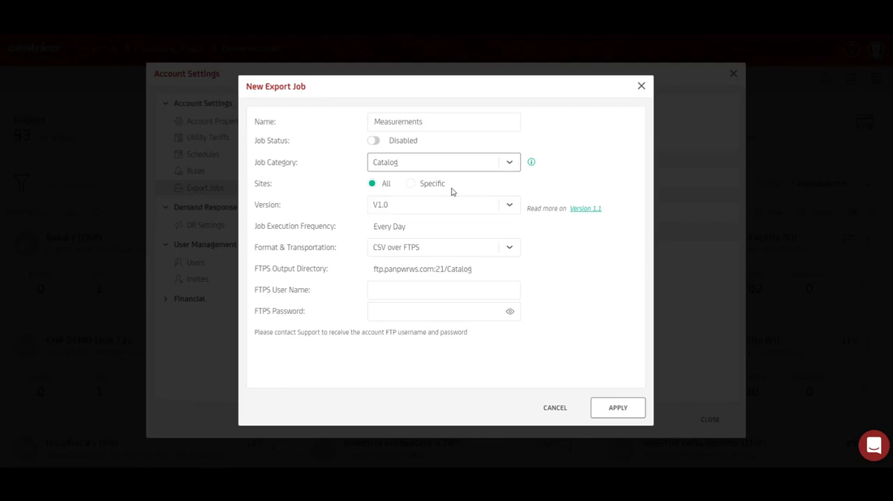
{"action": "left_click", "coordinate": [531, 163]}
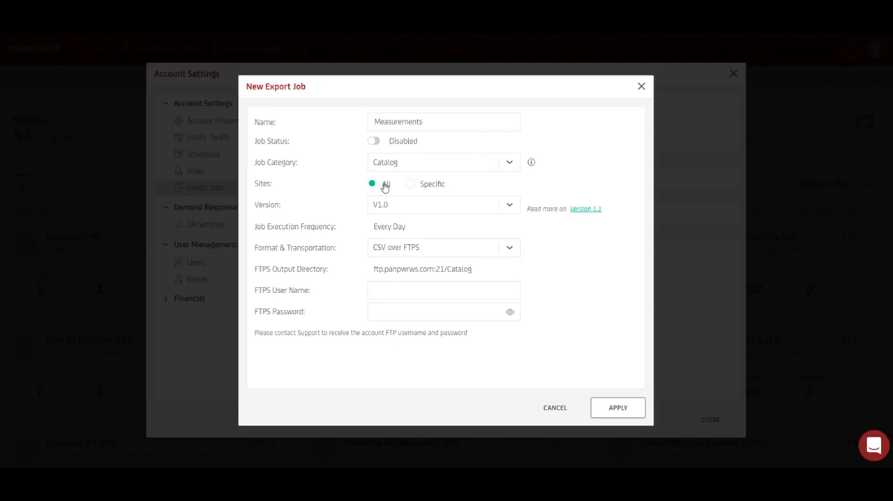
Check the export job's site and version options and switch its category to Measurements
{"action": "left_click", "coordinate": [426, 187]}
{"action": "left_click", "coordinate": [509, 204]}
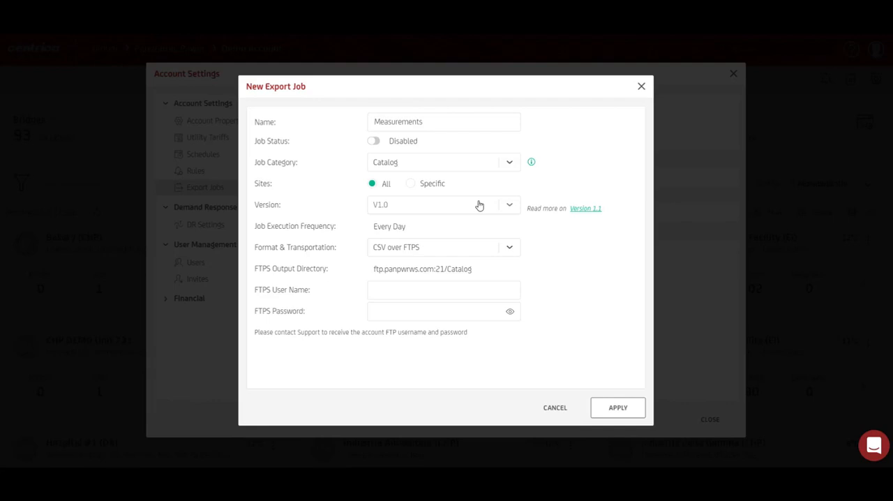
{"action": "left_click", "coordinate": [510, 206]}
{"action": "left_click", "coordinate": [468, 241]}
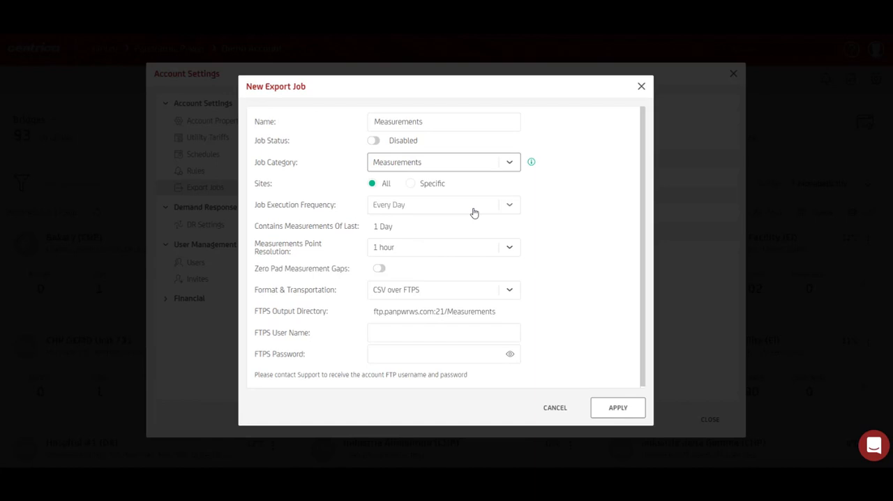
Set the export job to run every 5 minutes with a 1 min measurement point resolution, keeping CSV over FTPS
{"action": "left_click", "coordinate": [423, 209]}
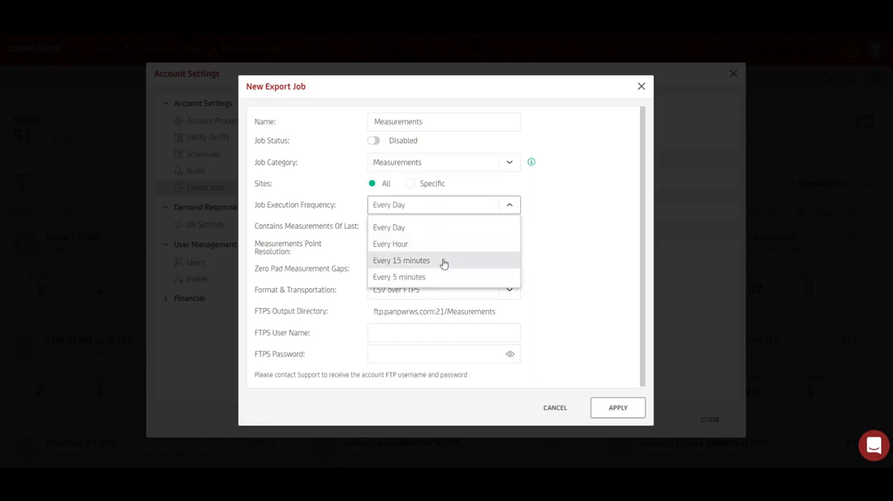
{"action": "left_click", "coordinate": [447, 277]}
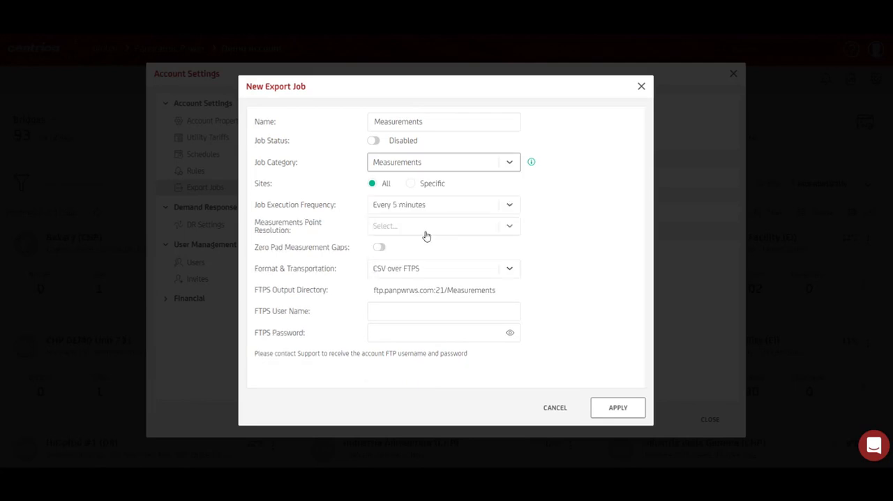
{"action": "left_click", "coordinate": [425, 232]}
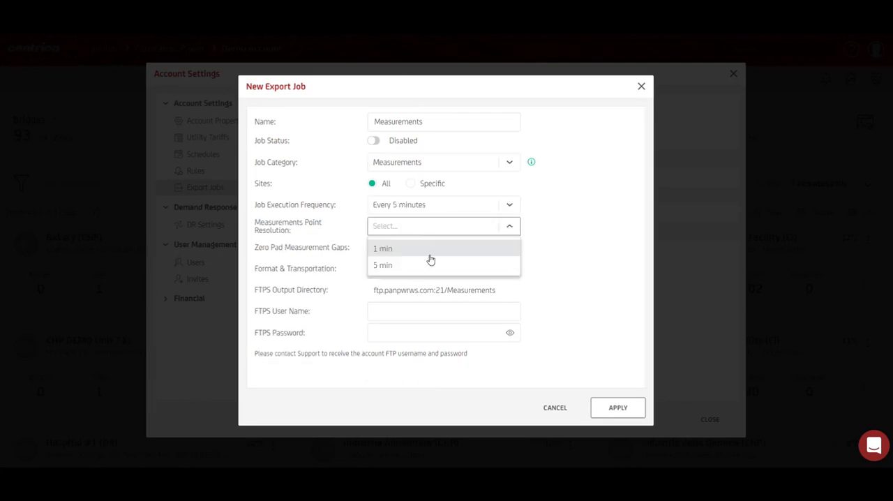
{"action": "left_click", "coordinate": [434, 253]}
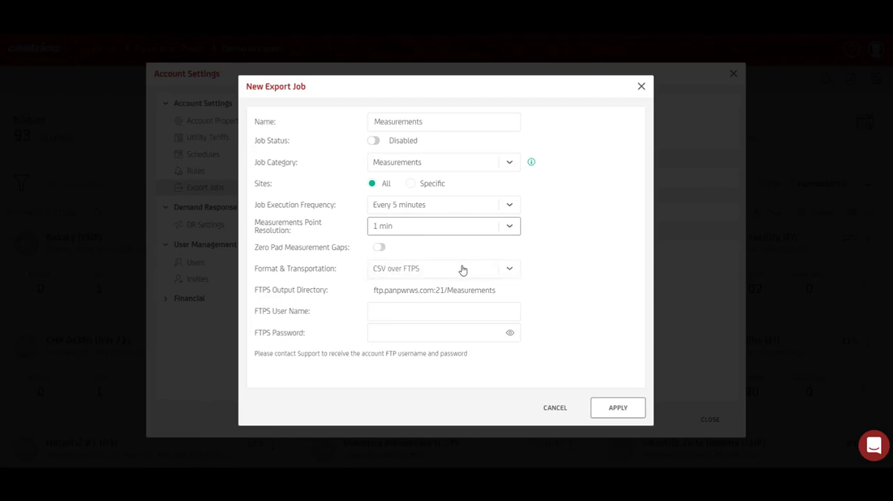
{"action": "left_click", "coordinate": [463, 270]}
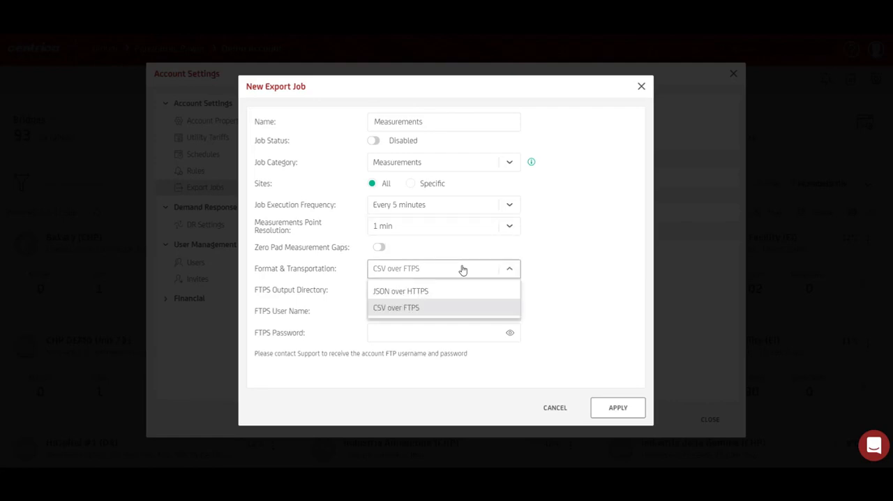
{"action": "left_click", "coordinate": [462, 270]}
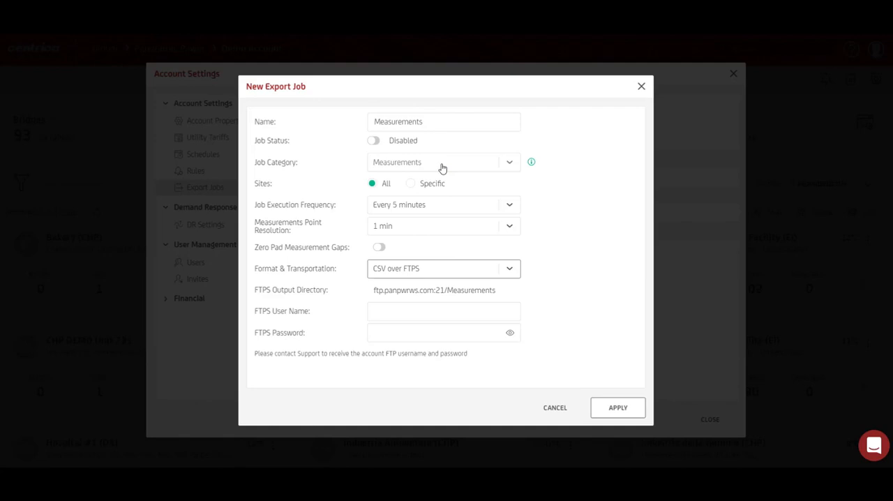
Switch the export job's category to Summarized Alerts, check its format options and discard the job
{"action": "left_click", "coordinate": [442, 167]}
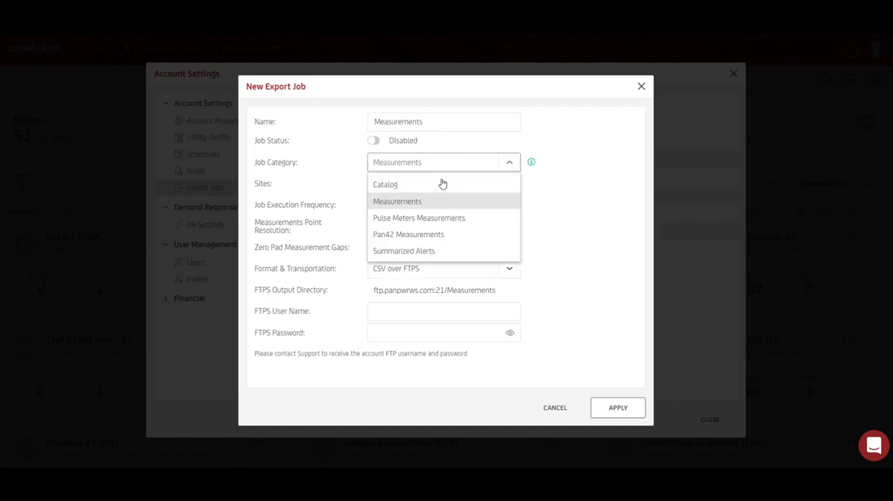
{"action": "left_click", "coordinate": [439, 254]}
{"action": "left_click", "coordinate": [442, 231]}
{"action": "left_click", "coordinate": [443, 231]}
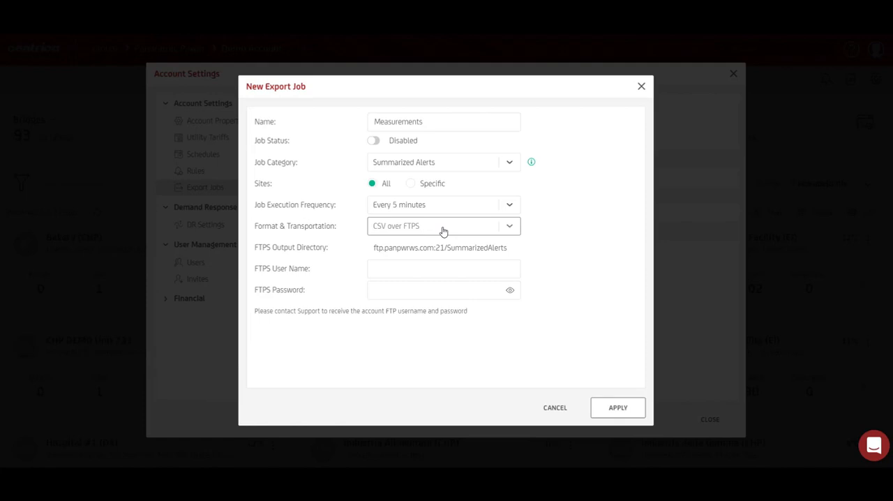
{"action": "left_click", "coordinate": [641, 87]}
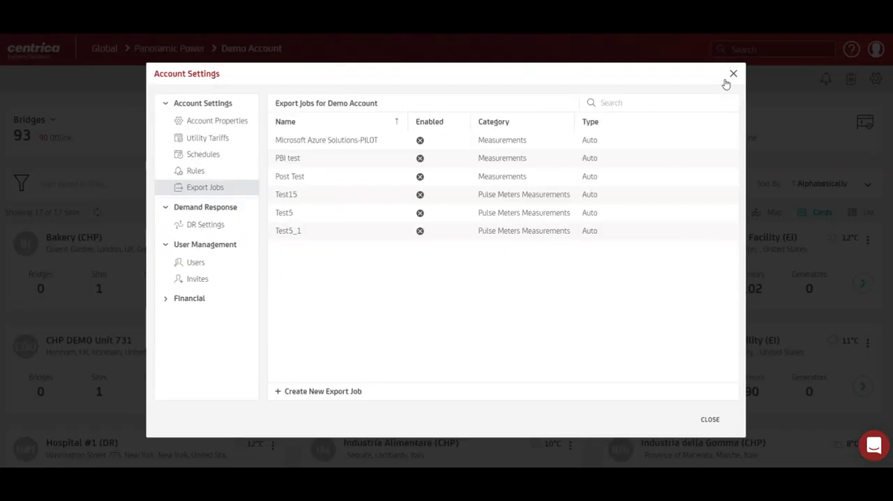
Close the account settings and open Contact Support from the help options
{"action": "left_click", "coordinate": [733, 73]}
{"action": "left_click", "coordinate": [851, 49]}
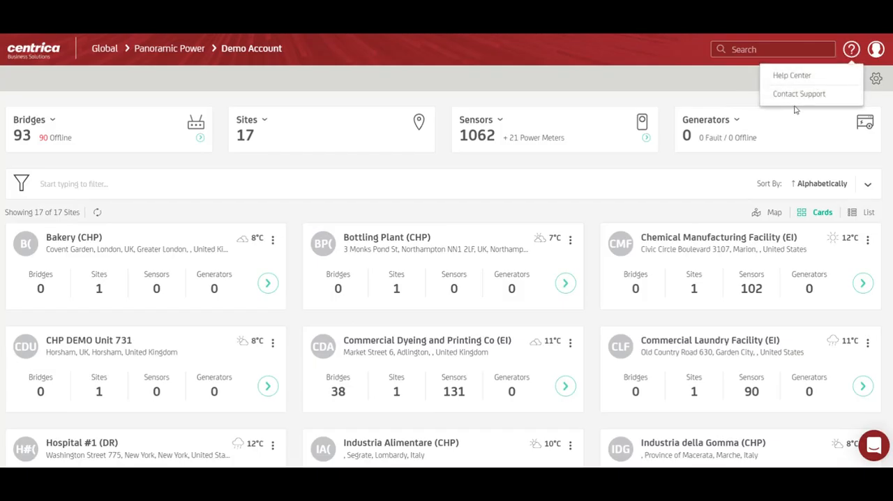
{"action": "left_click", "coordinate": [797, 93]}
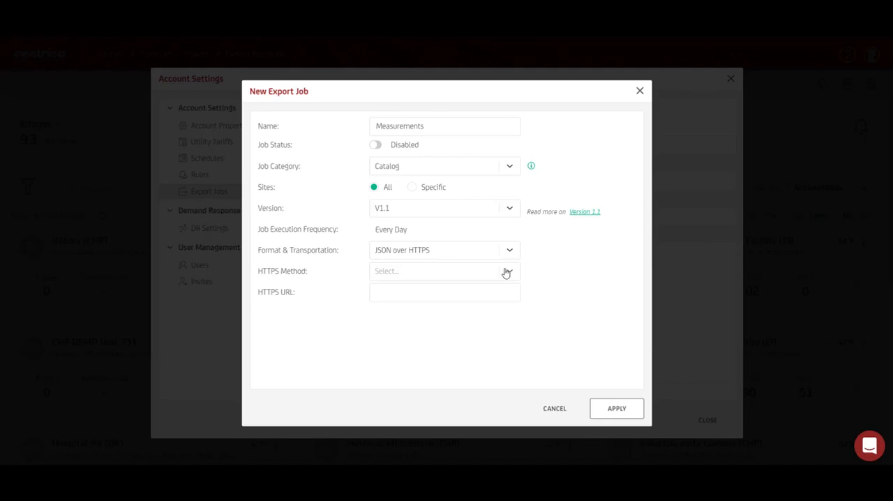
Choose POST as the Catalog export job's HTTPS method, activate its HTTPS URL field and discard the job
{"action": "left_click", "coordinate": [506, 273]}
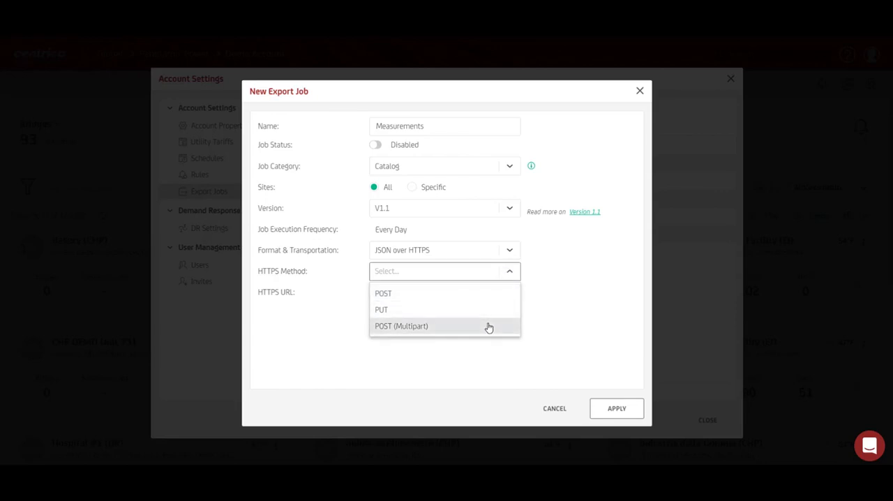
{"action": "left_click", "coordinate": [478, 294]}
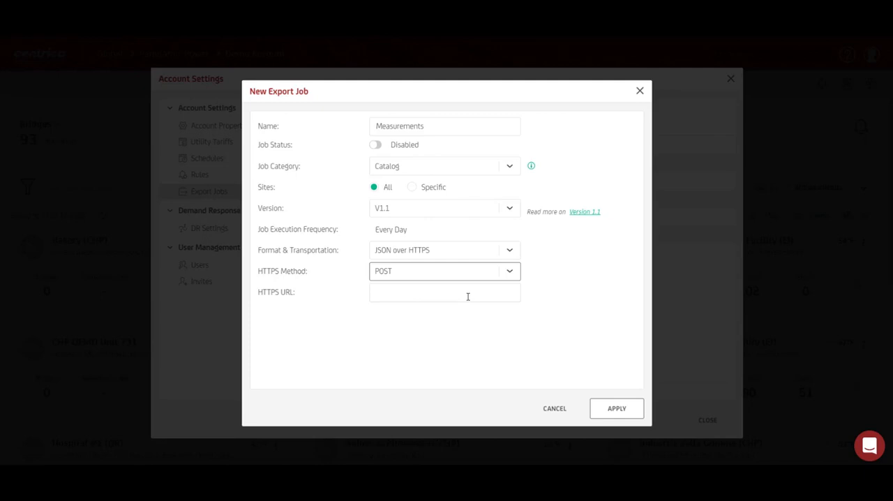
{"action": "left_click", "coordinate": [468, 296]}
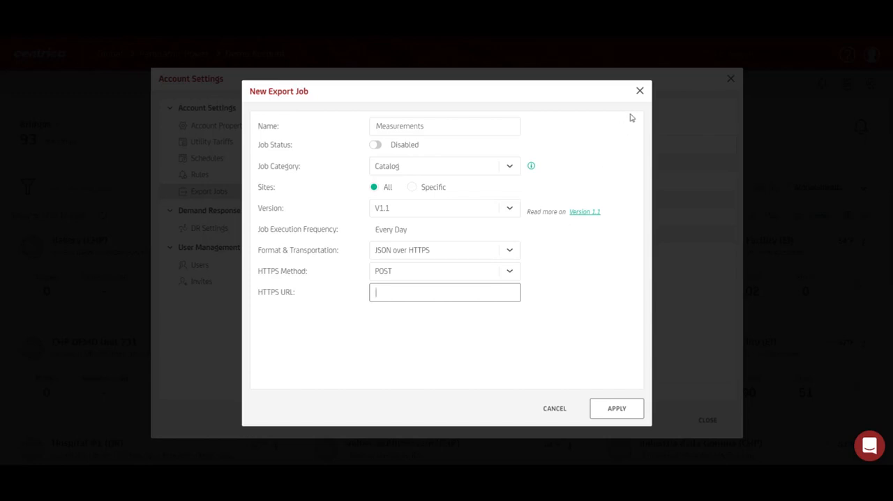
{"action": "left_click", "coordinate": [639, 91]}
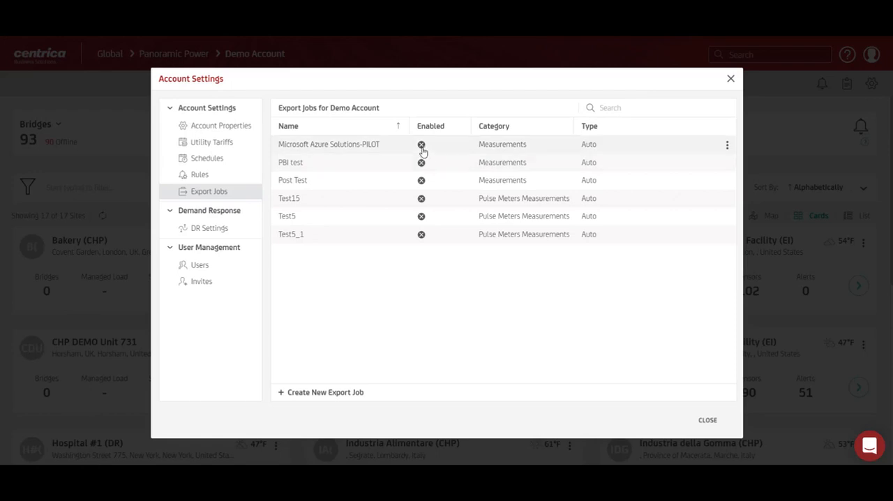
Open the account's list of users and start a new user invite
{"action": "left_click", "coordinate": [502, 233]}
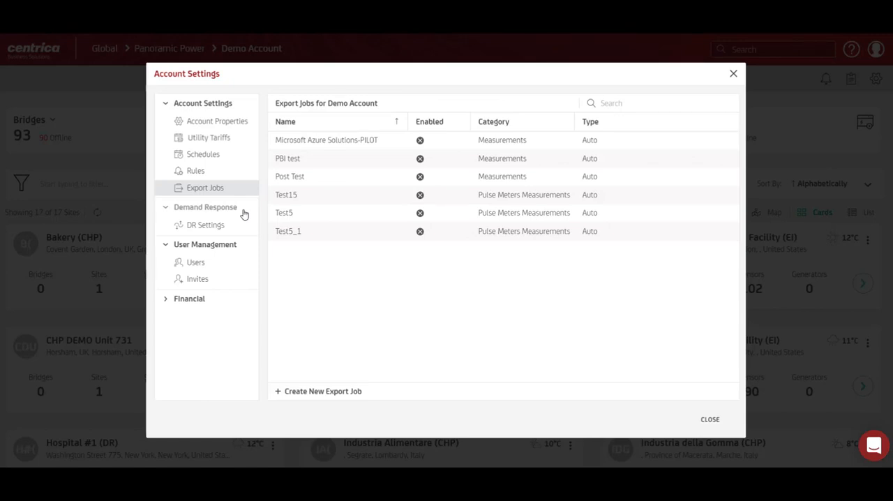
{"action": "left_click", "coordinate": [224, 269]}
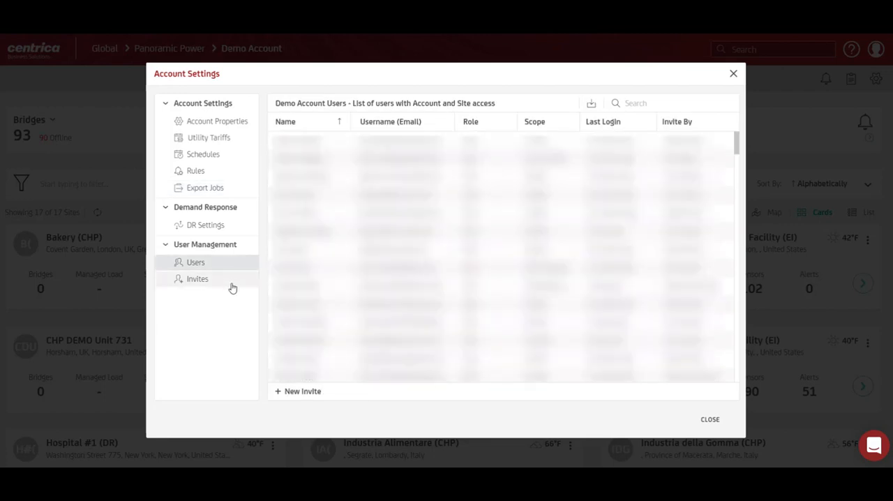
{"action": "left_click", "coordinate": [307, 392]}
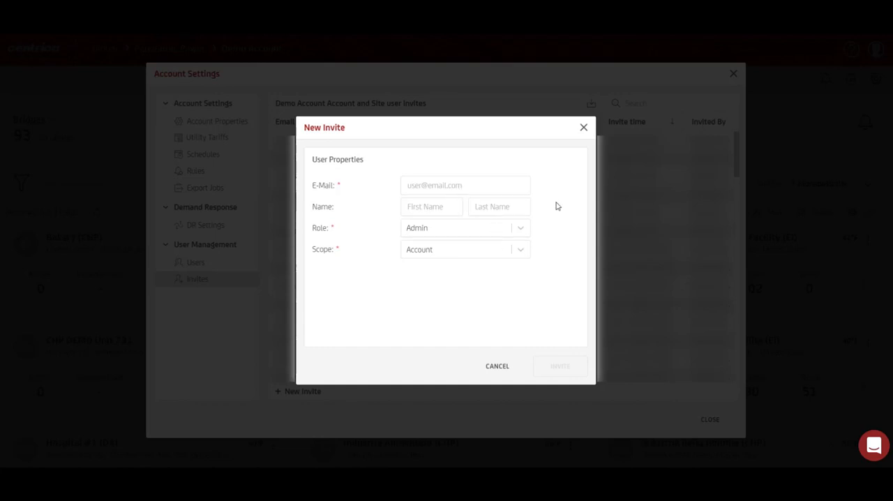
Check the new invite's role options, keep Admin and set the scope to Sites
{"action": "left_click", "coordinate": [520, 231]}
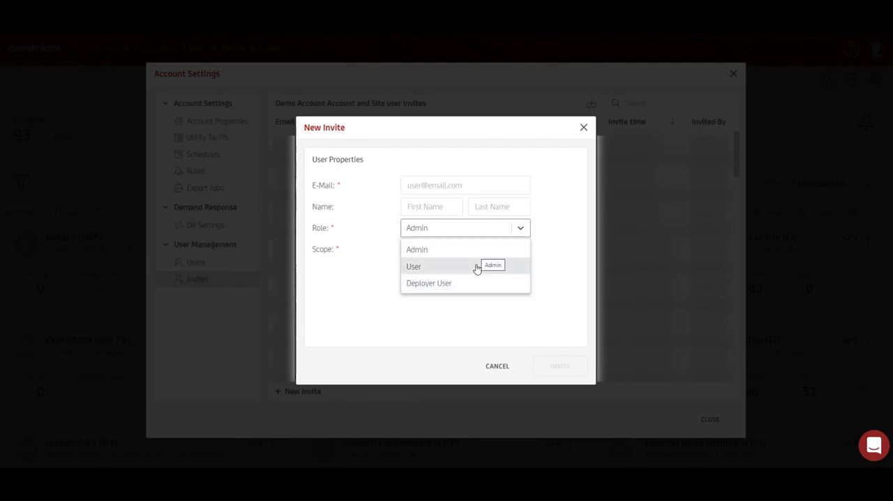
{"action": "left_click", "coordinate": [543, 256]}
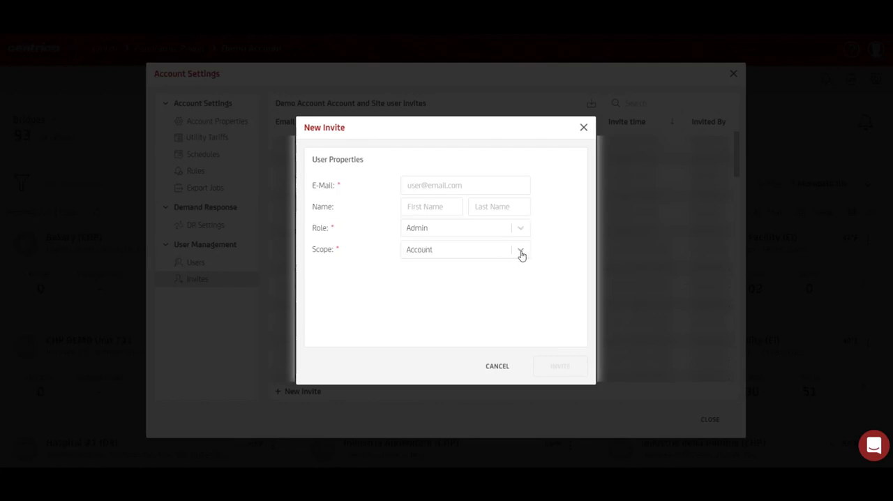
{"action": "left_click", "coordinate": [521, 253]}
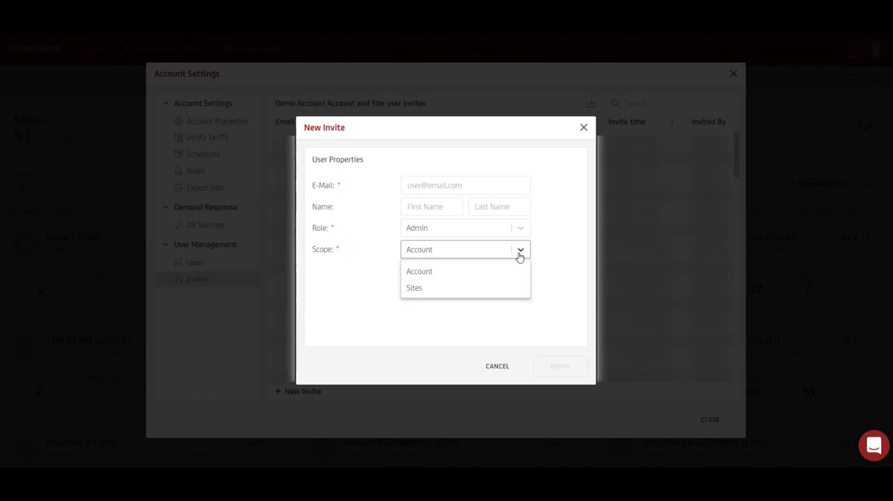
{"action": "left_click", "coordinate": [494, 287]}
Add Bottling Plant (CHP), Blanton Elementary (EI) and Chemical Manufacturing Facility (EI) to the invite's sites and submit the invite
{"action": "left_click", "coordinate": [523, 272]}
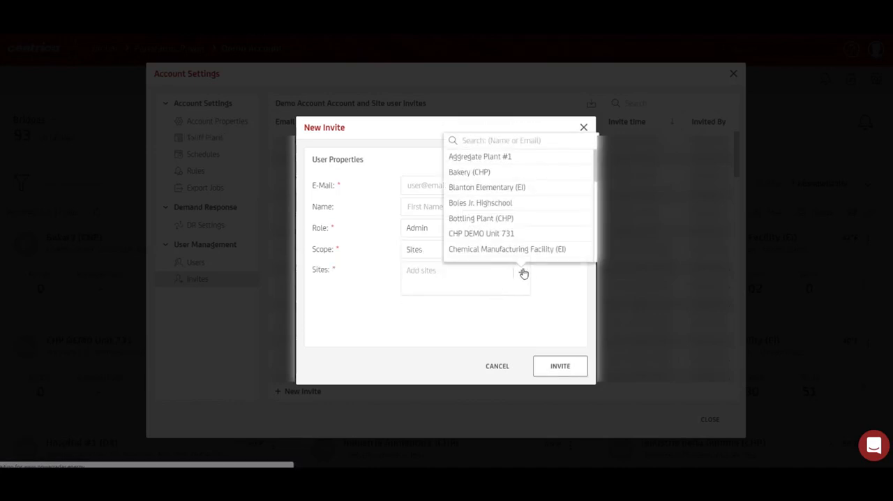
{"action": "left_click", "coordinate": [482, 218]}
{"action": "left_click", "coordinate": [491, 187]}
{"action": "left_click", "coordinate": [498, 249]}
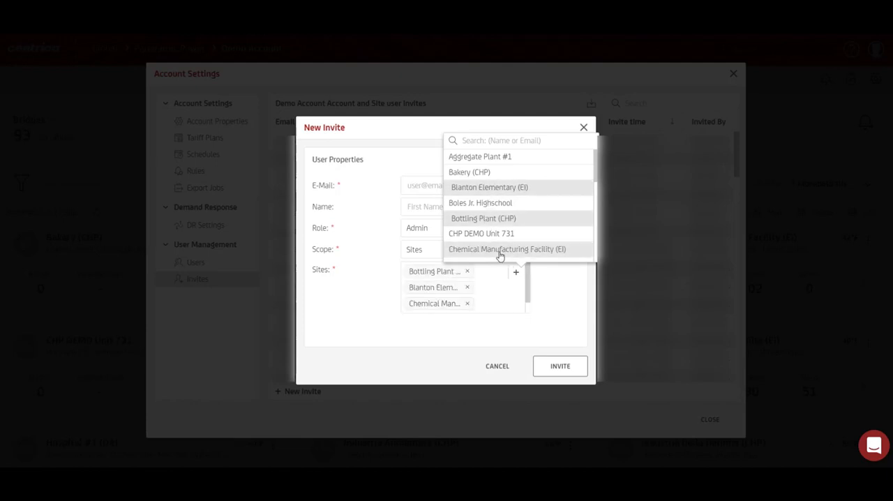
{"action": "left_click", "coordinate": [565, 301]}
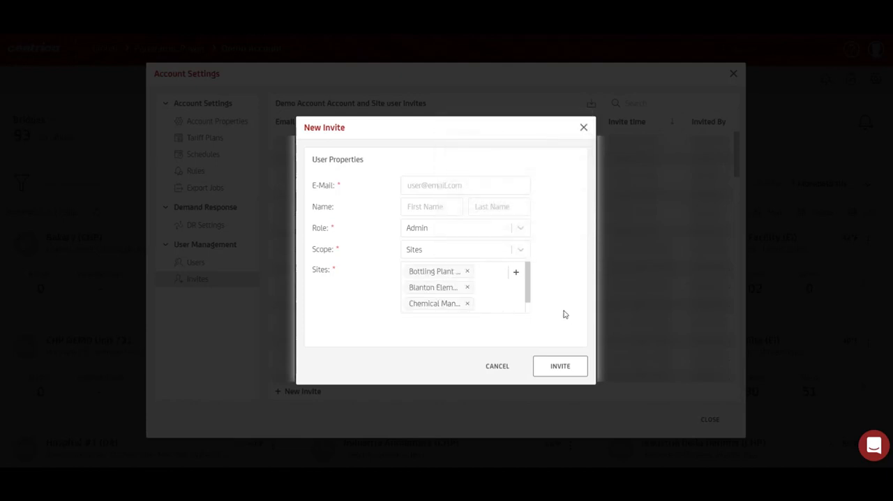
{"action": "left_click", "coordinate": [563, 365]}
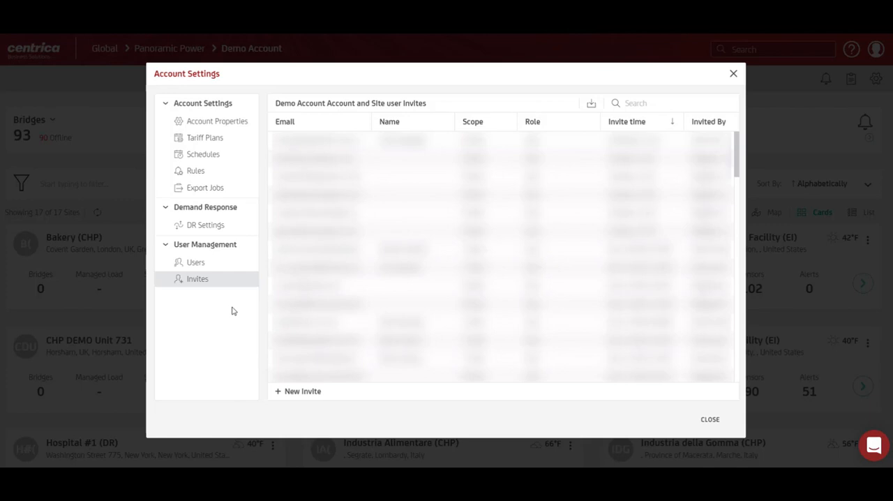
View the account's users, return to the invites, narrow the Role column and open the first invite's available actions
{"action": "left_click", "coordinate": [206, 263]}
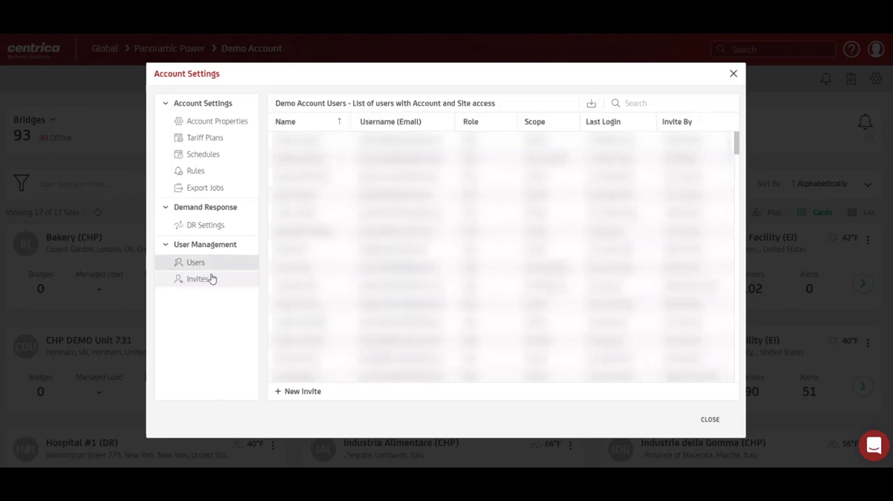
{"action": "left_click", "coordinate": [223, 279]}
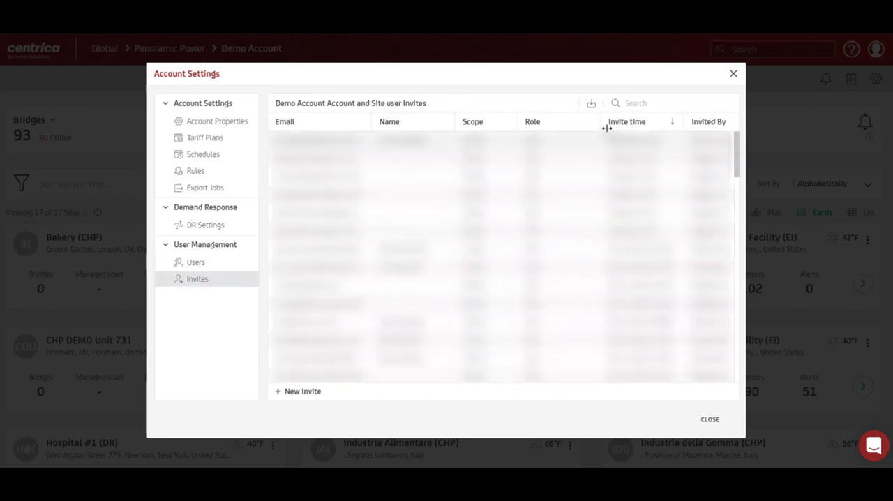
{"action": "left_click_drag", "start_coordinate": [600, 124], "coordinate": [563, 125]}
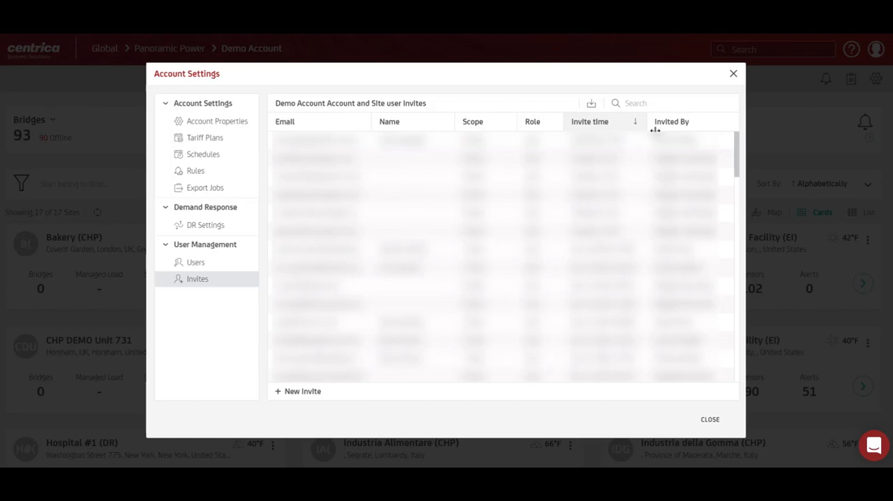
{"action": "mouse_move", "coordinate": [725, 145]}
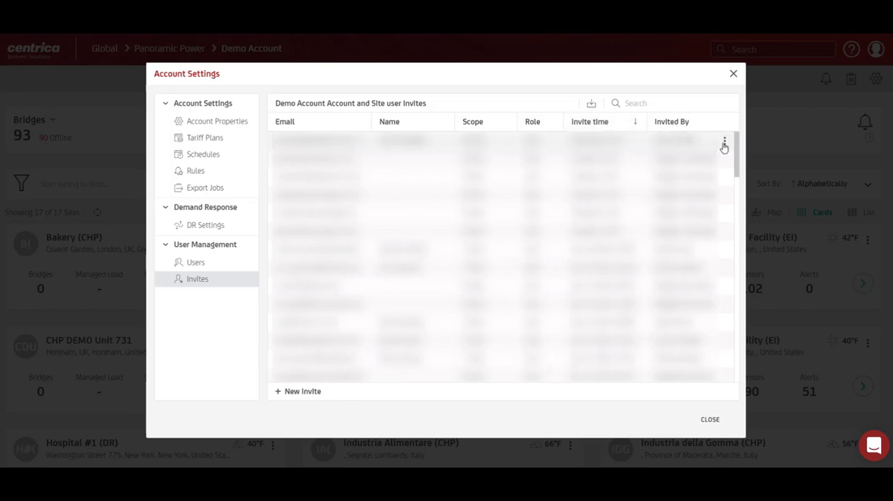
{"action": "left_click", "coordinate": [725, 145]}
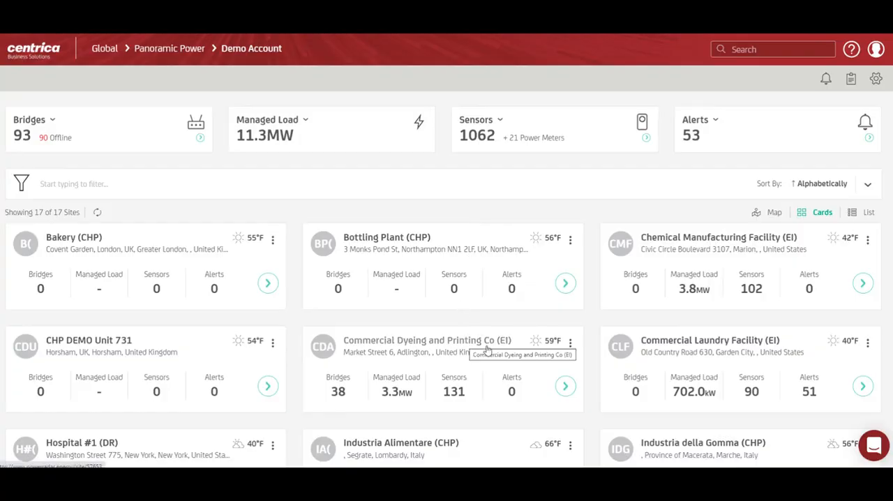
Open the Commercial Dyeing and Printing Co (EI) site and its site settings
{"action": "left_click", "coordinate": [565, 386]}
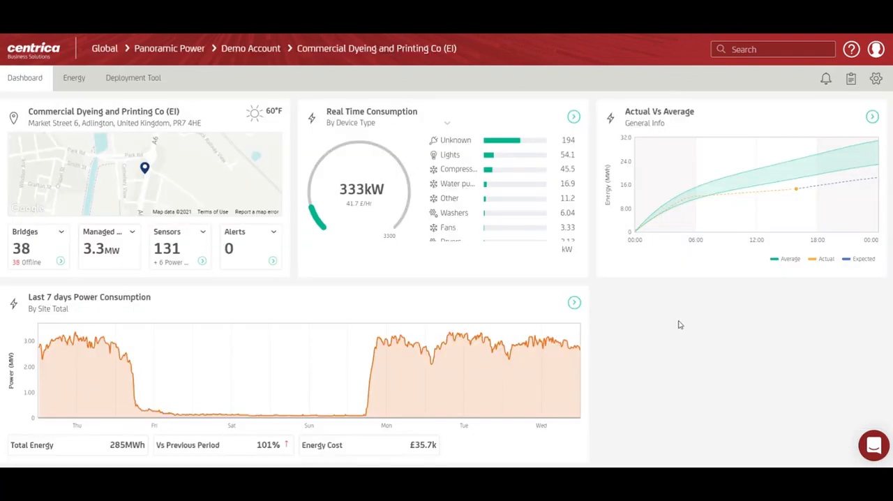
{"action": "left_click", "coordinate": [875, 81]}
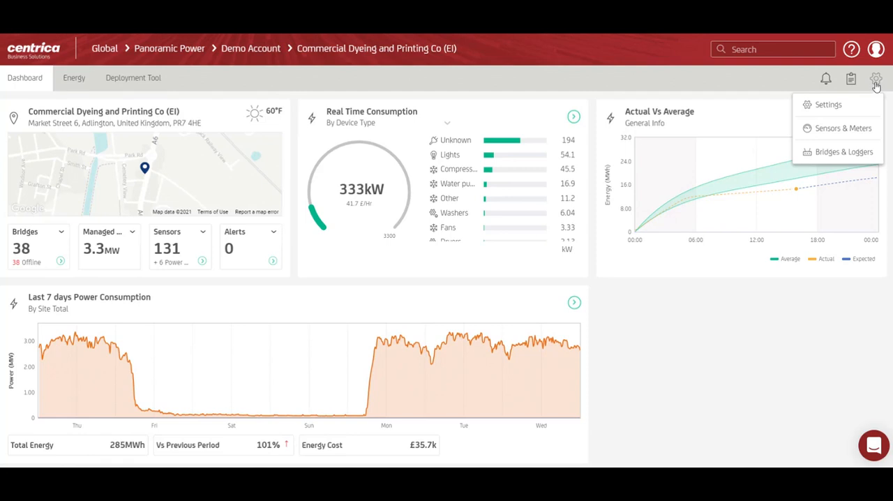
{"action": "left_click", "coordinate": [821, 106]}
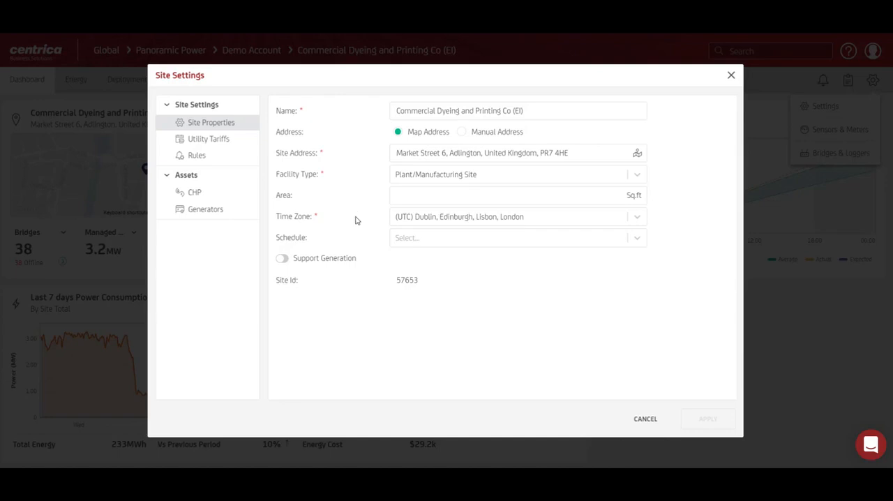
Try assigning the Retail Store #1 schedule to the site and switching on Support Generation
{"action": "left_click", "coordinate": [437, 240]}
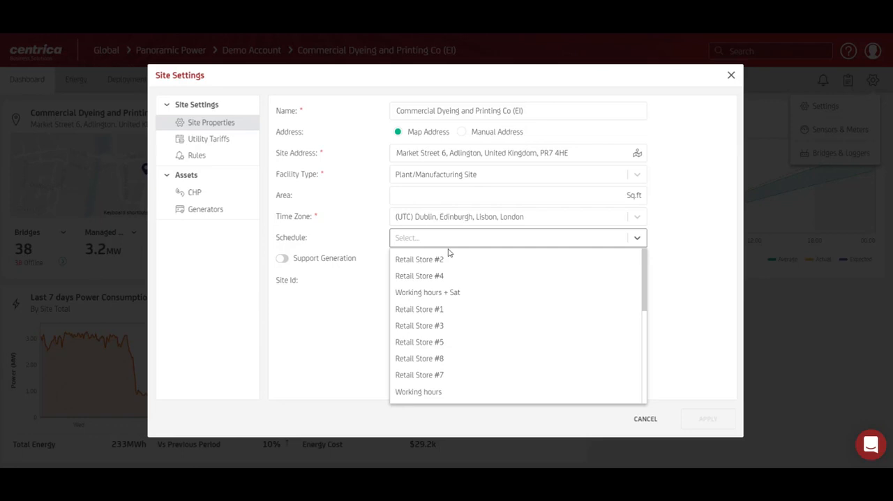
{"action": "left_click", "coordinate": [467, 309]}
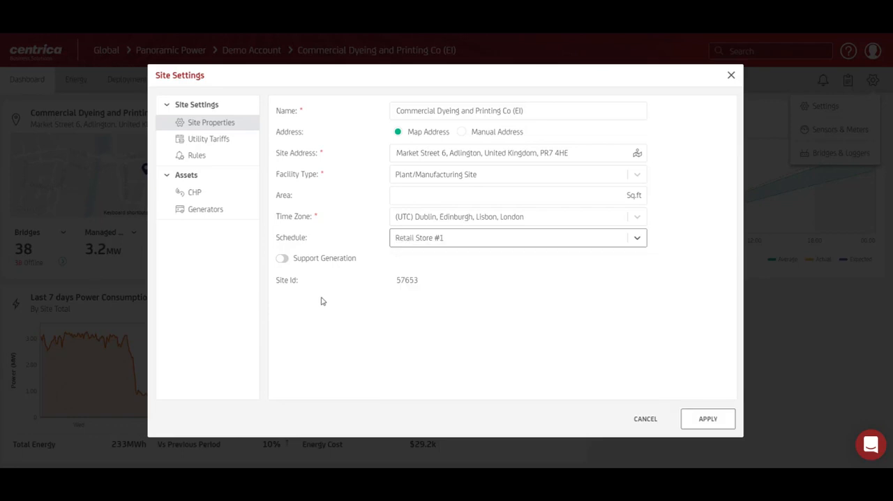
{"action": "left_click", "coordinate": [283, 260]}
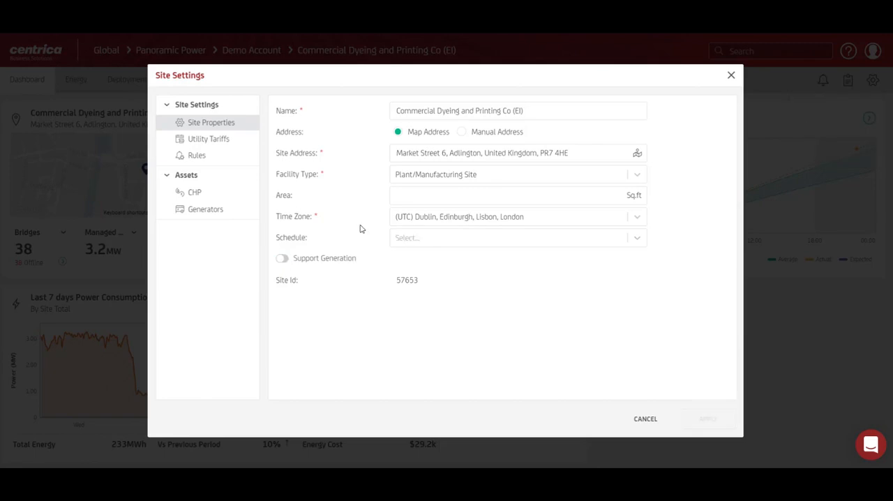
Set the site's electricity tariff to Commercial Dyeing Tariff and save the utility tariffs
{"action": "left_click", "coordinate": [254, 145]}
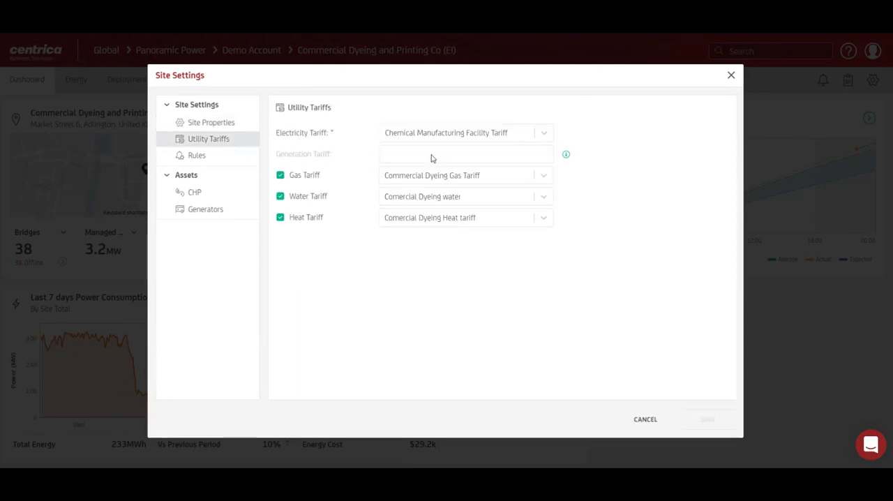
{"action": "left_click", "coordinate": [505, 140]}
{"action": "left_click", "coordinate": [502, 181]}
{"action": "left_click", "coordinate": [701, 430]}
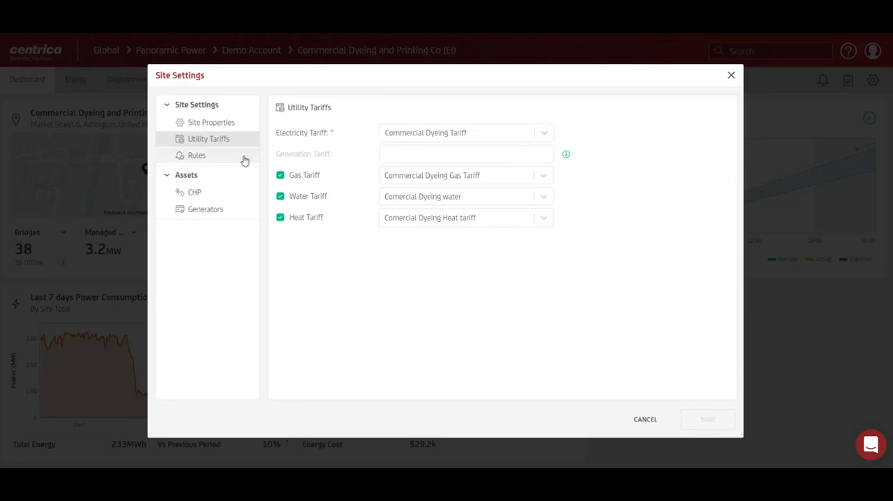